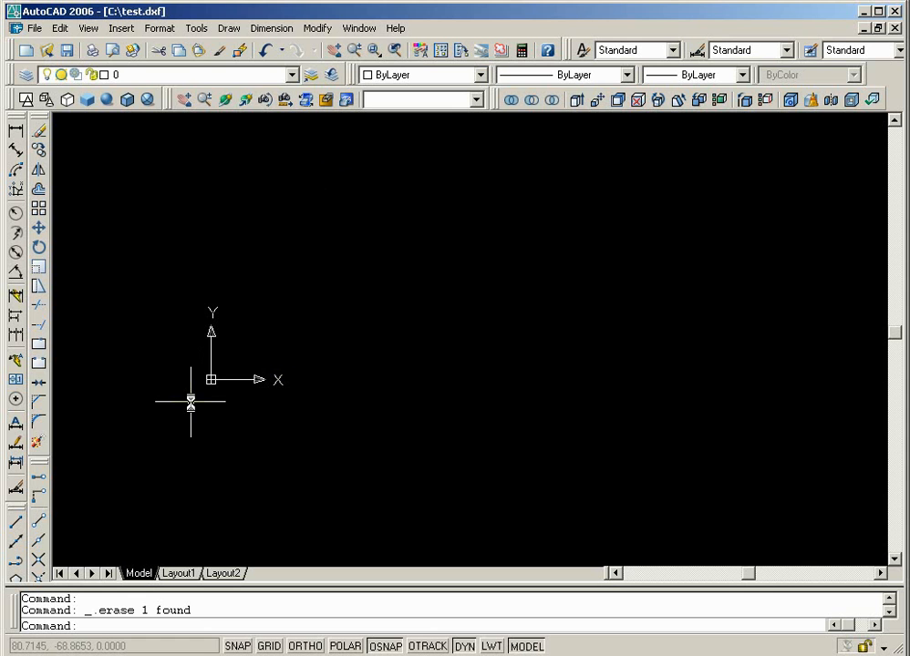
# - Start a polyline at 0,0 and draw its first segment 100 units horizontally along the X axis
pyautogui.write('p')
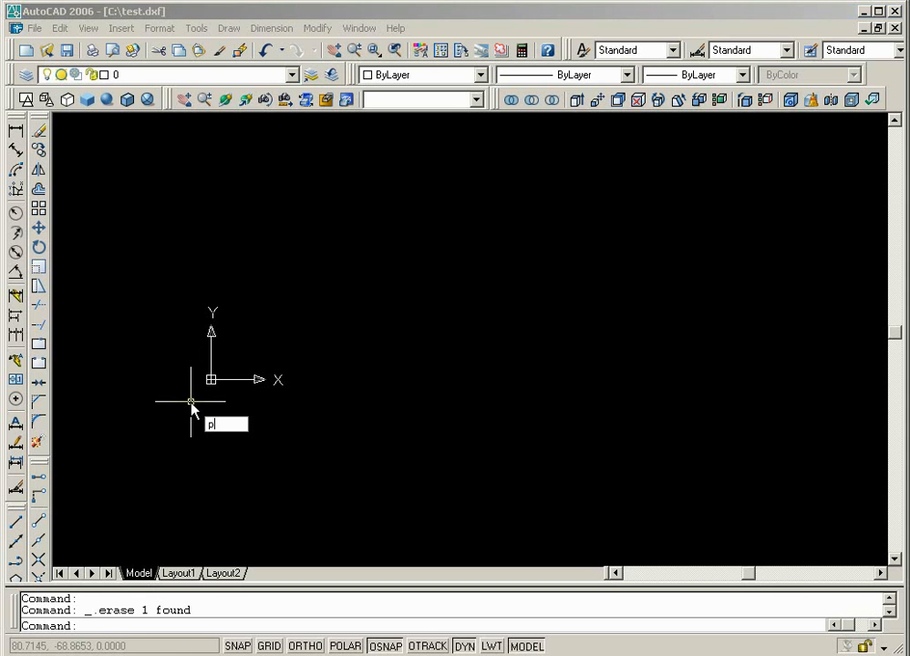
pyautogui.write('line')
pyautogui.press('Return')
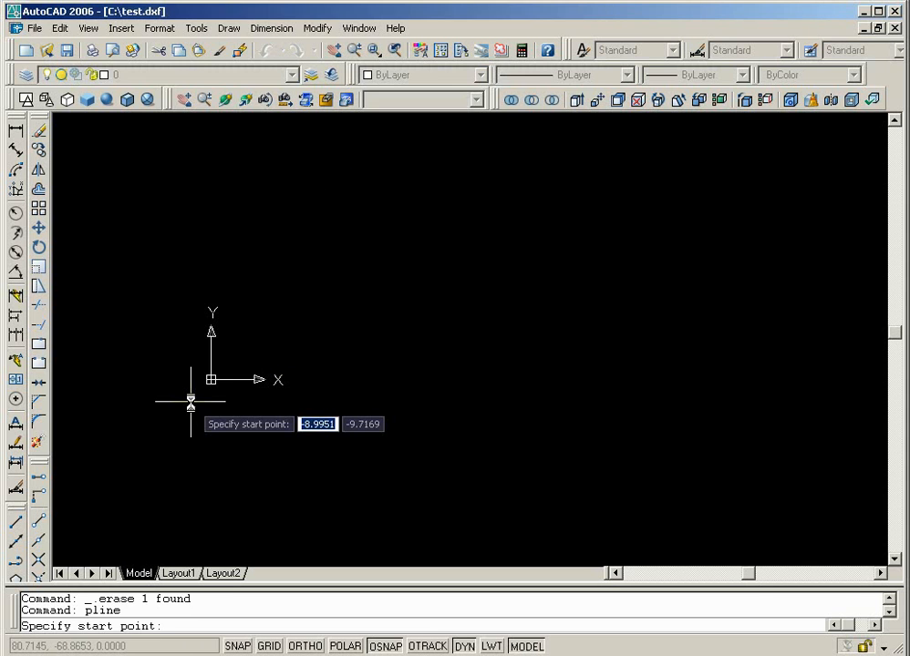
pyautogui.write('0,0,')
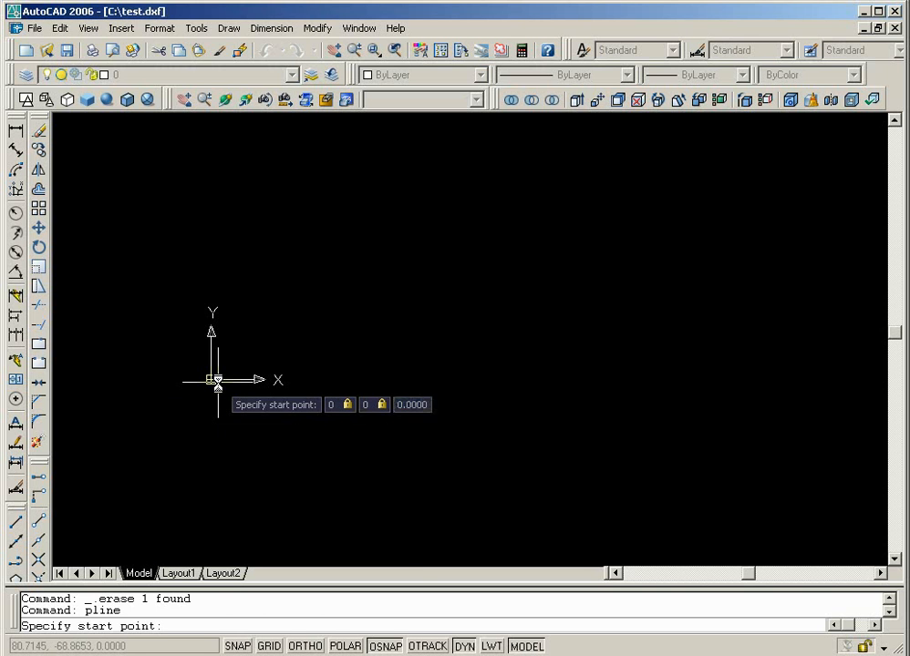
pyautogui.press('Return')
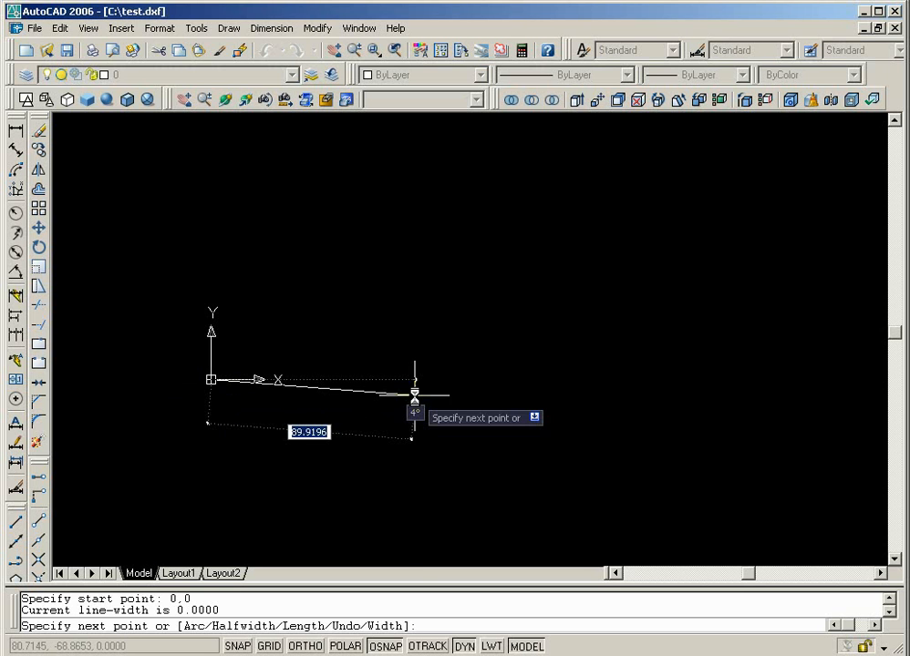
pyautogui.write('100')
pyautogui.press('Tab')
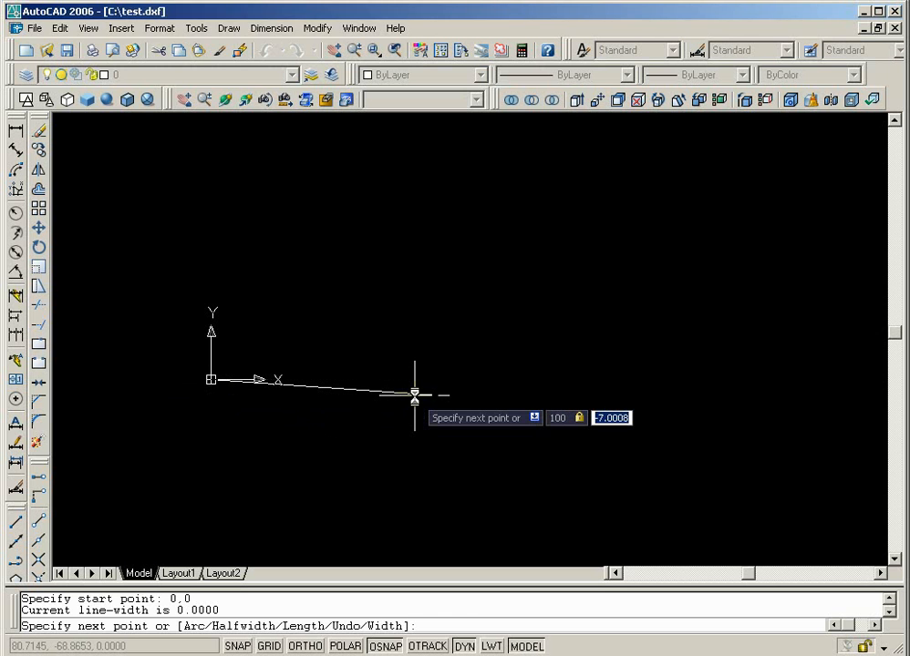
pyautogui.write('0')
pyautogui.press('Return')
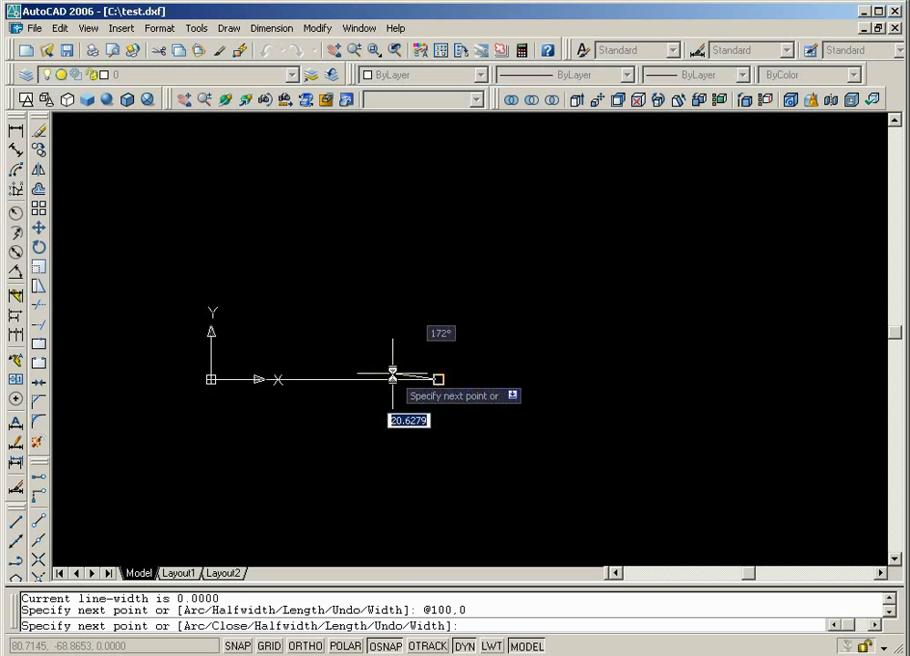
# - Continue the polyline up, down and up again through about (142, 41.5) and (196, 7), ending at about (277, 45)
pyautogui.click(534, 286)
pyautogui.click(657, 365)
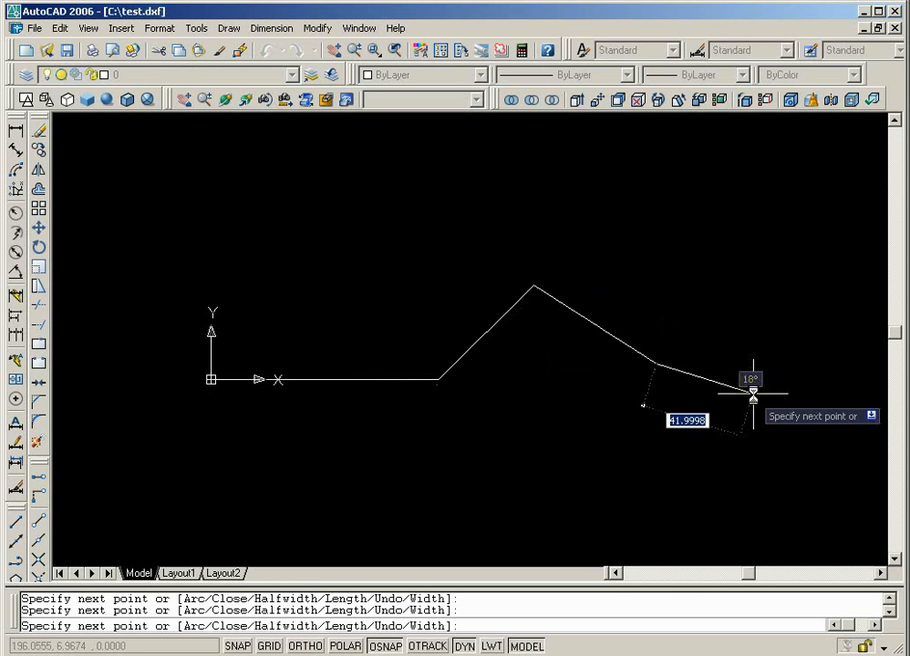
pyautogui.click(840, 278)
pyautogui.press('Return')
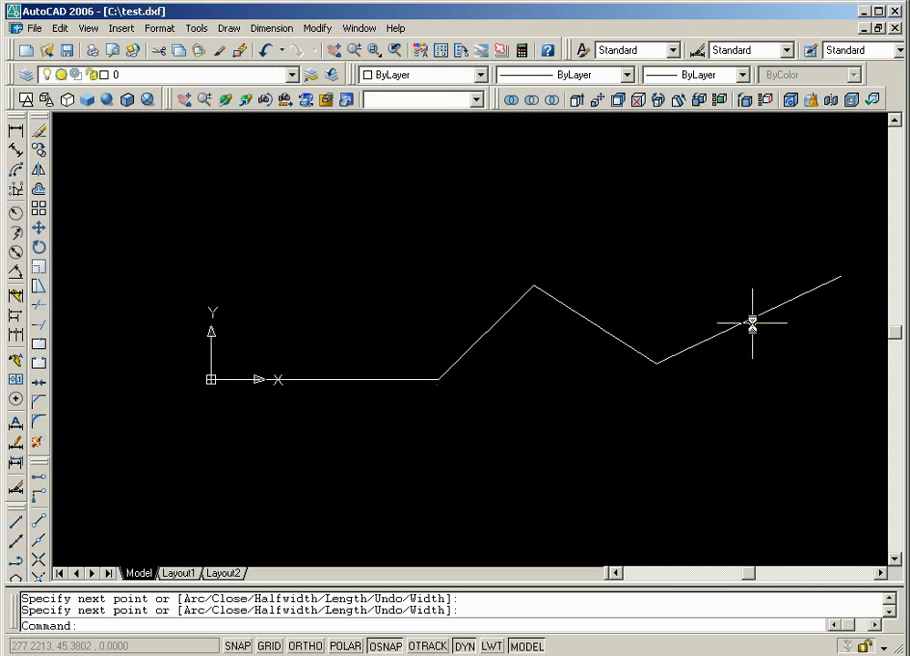
pyautogui.click(685, 350)
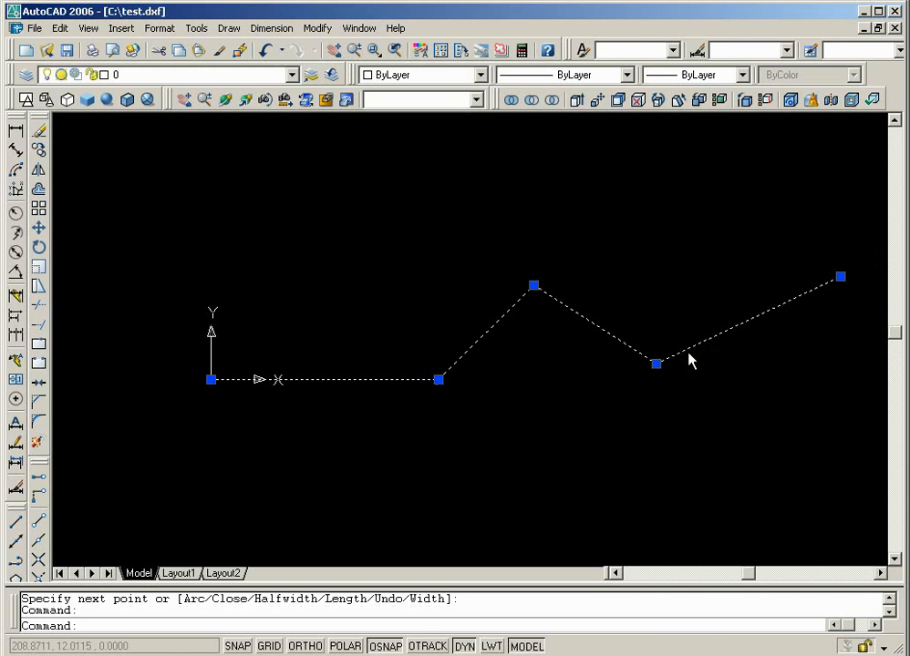
pyautogui.rightClick(688, 356)
pyautogui.click(741, 452)
pyautogui.click(556, 427)
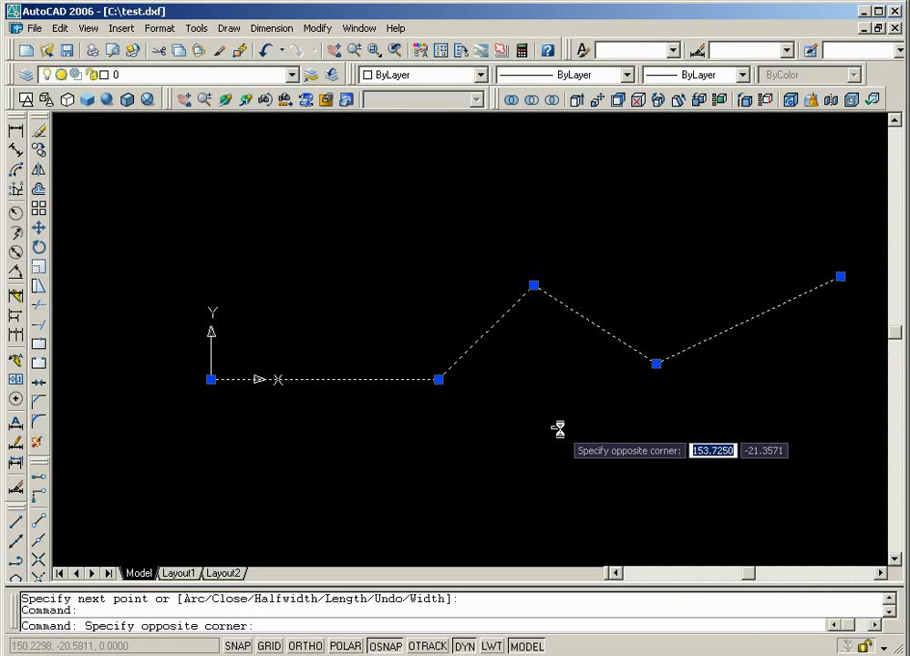
pyautogui.press('Escape')
pyautogui.press('Escape')
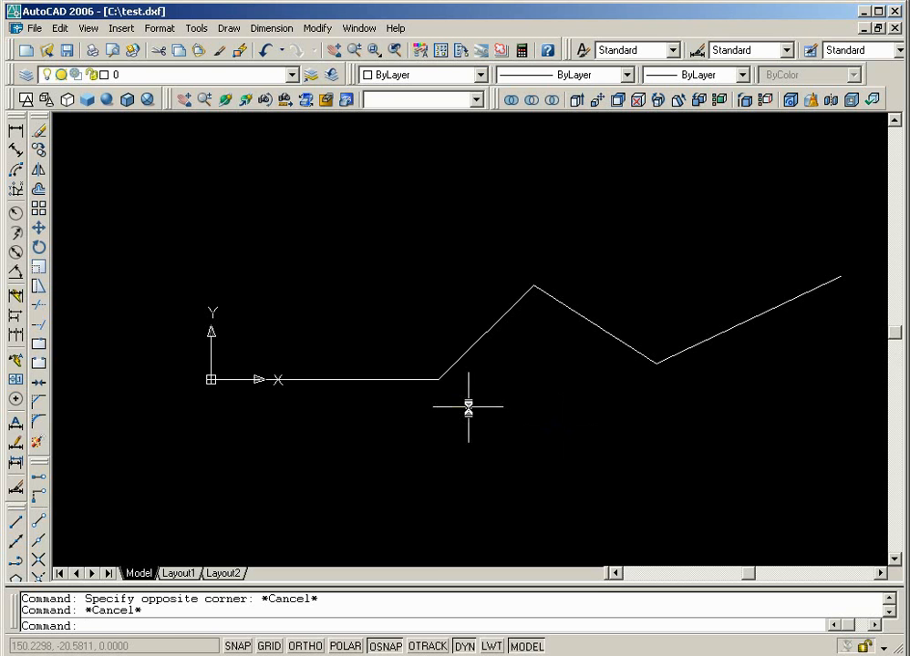
# - Fillet the two lower corners of the polyline with a radius of 25
pyautogui.click(39, 422)
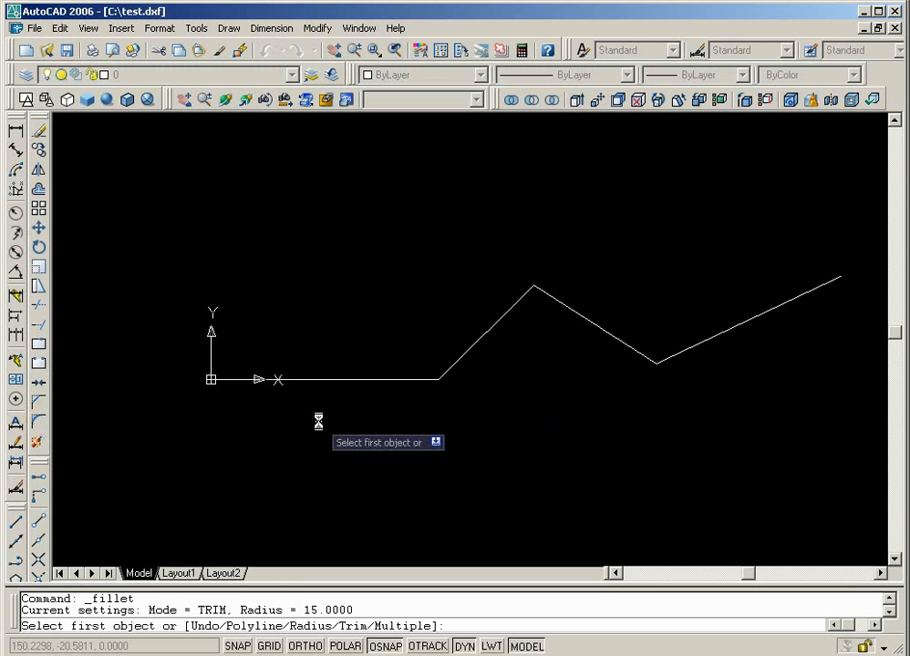
pyautogui.write('r')
pyautogui.press('Return')
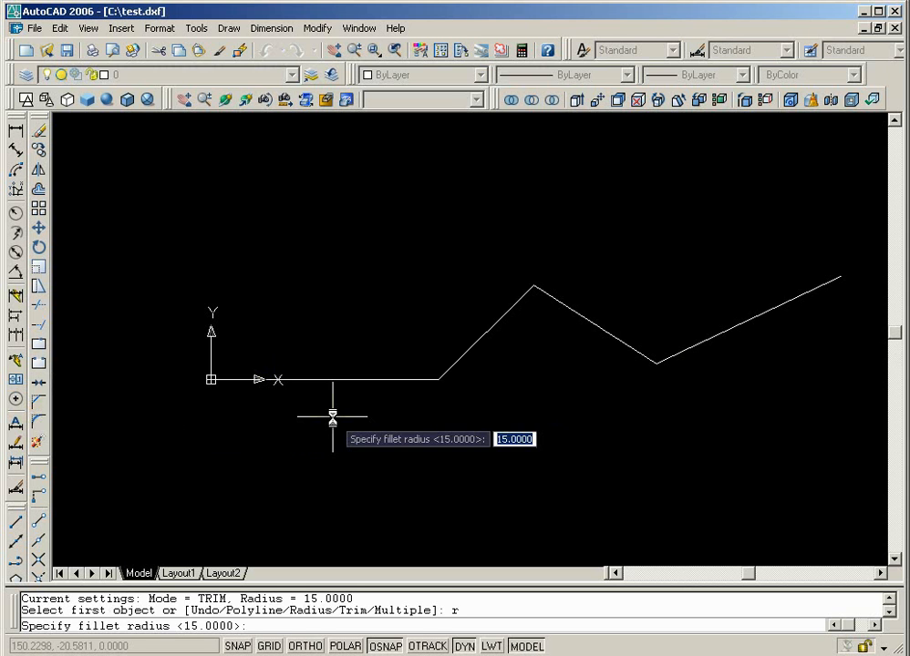
pyautogui.write('25')
pyautogui.press('Return')
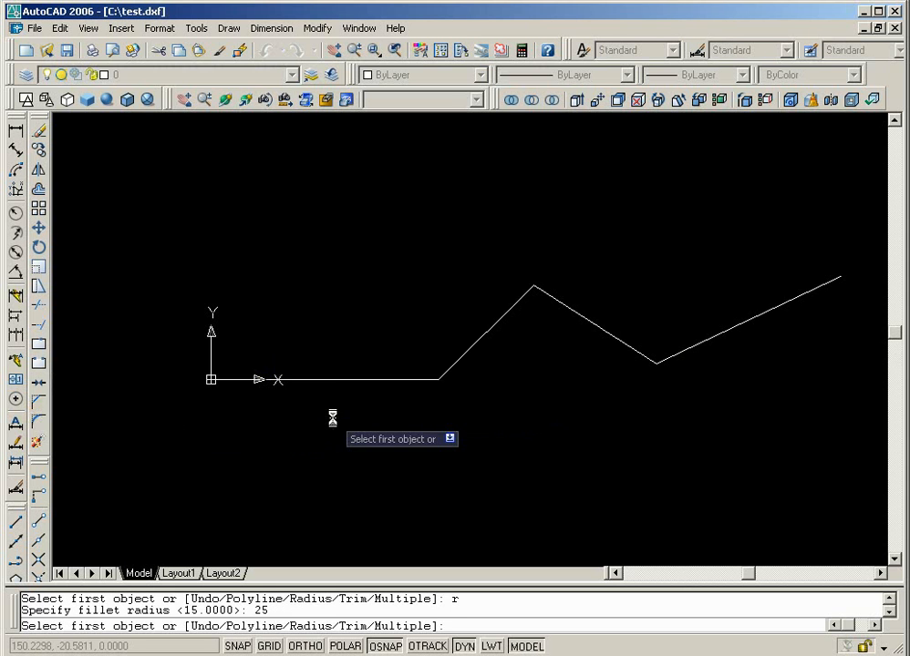
pyautogui.click(422, 380)
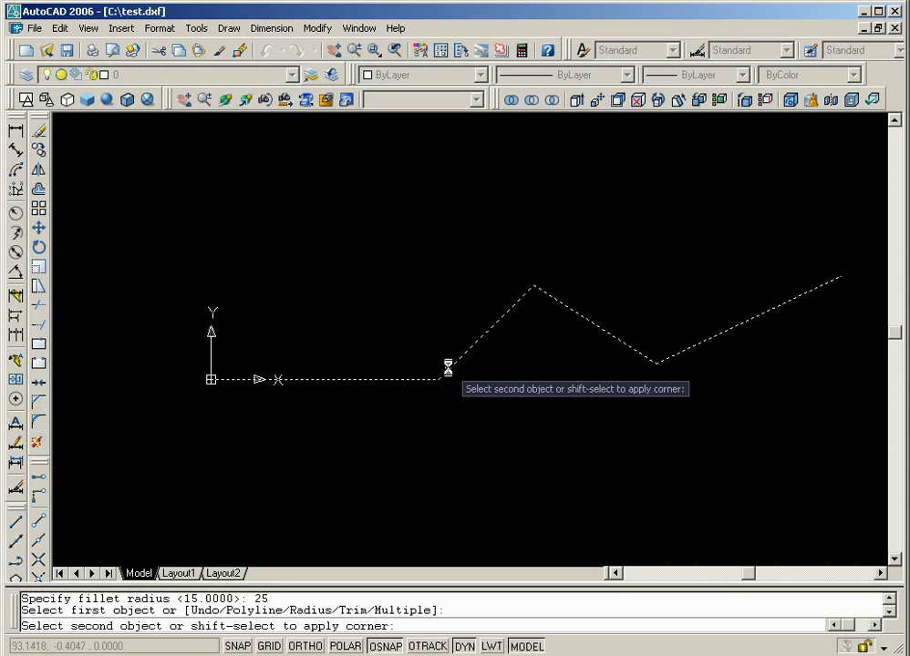
pyautogui.click(446, 372)
pyautogui.press('Return')
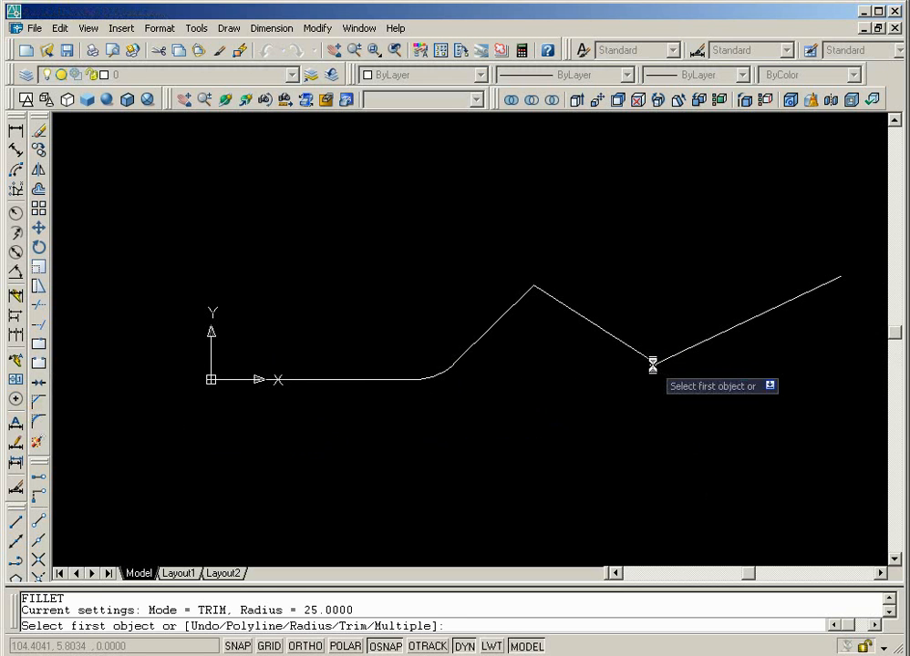
pyautogui.click(644, 355)
pyautogui.click(664, 357)
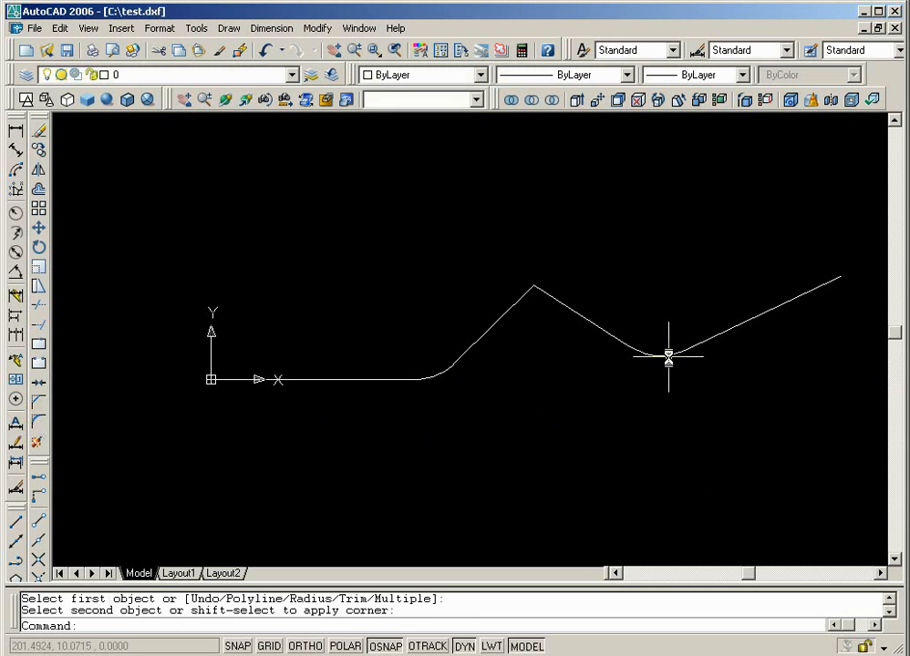
# - Fillet the upper peak of the polyline with a radius of 50
pyautogui.press('Return')
pyautogui.write('r')
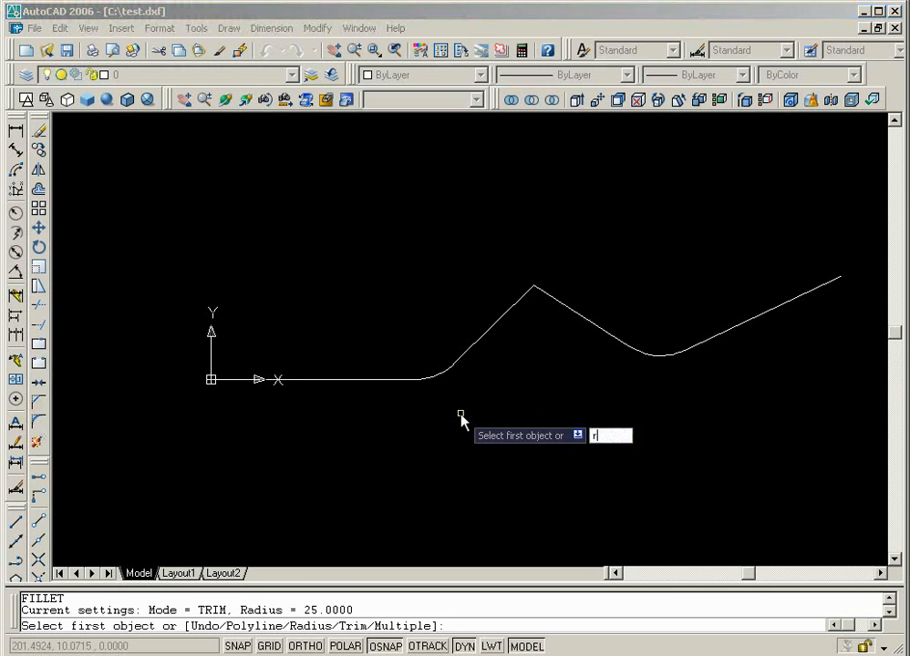
pyautogui.press('Return')
pyautogui.write('50')
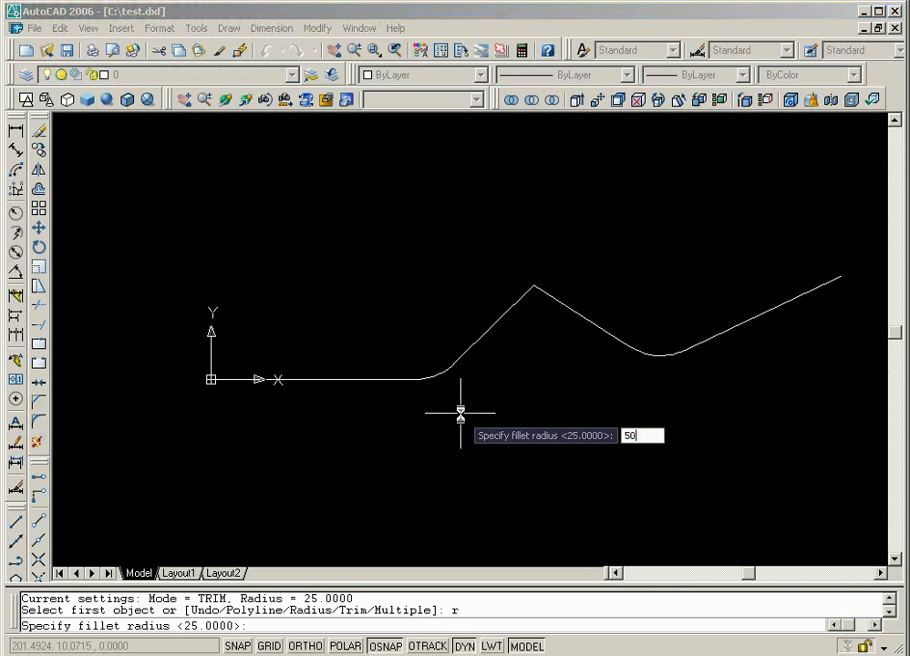
pyautogui.press('Return')
pyautogui.click(497, 316)
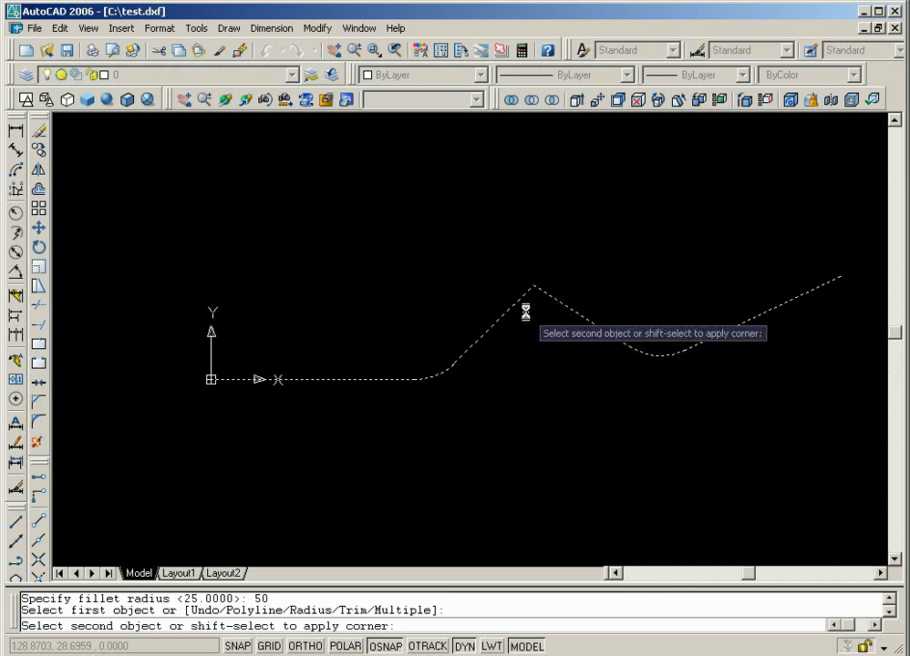
pyautogui.click(567, 309)
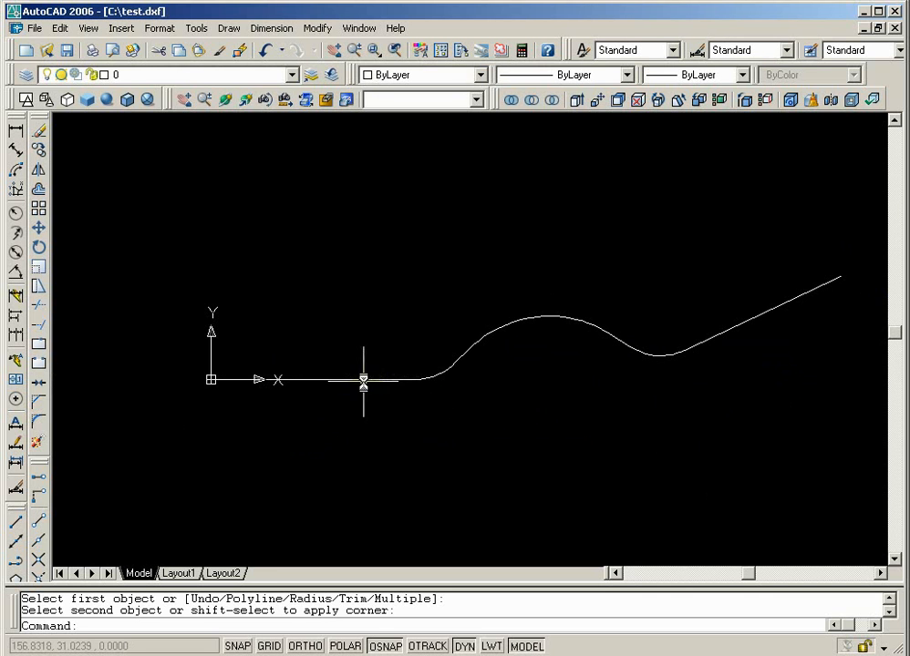
# - Save the drawing to drive C: under the name conveyor as an AutoCAD 2000/LT2000 DXF file
pyautogui.click(33, 29)
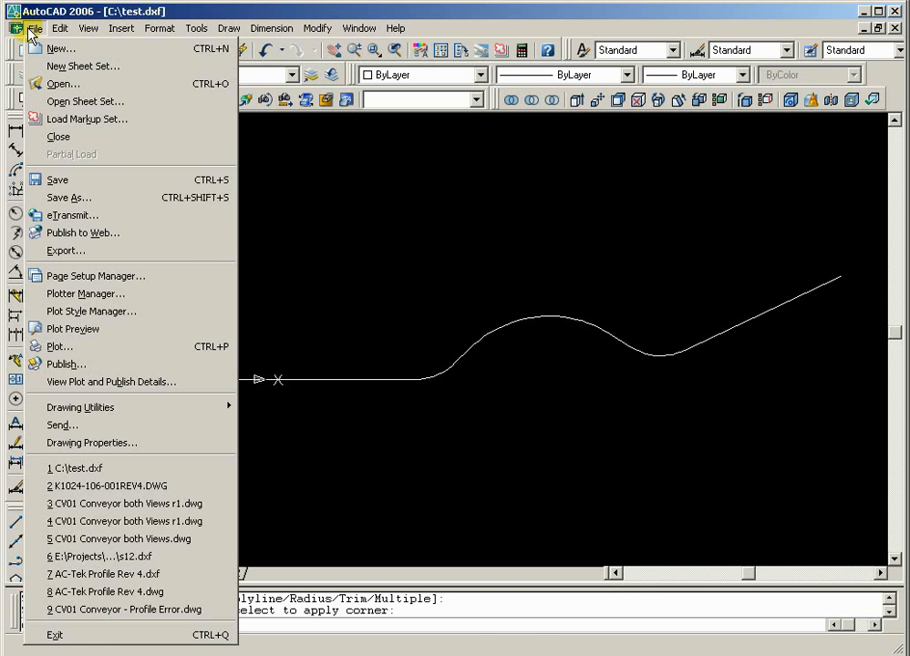
pyautogui.click(44, 180)
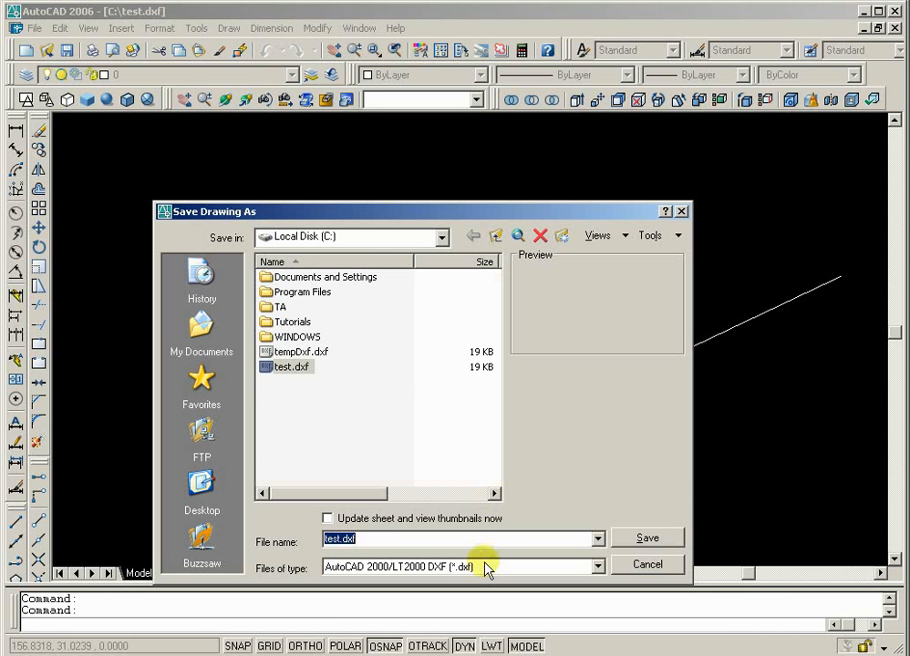
pyautogui.click(375, 539)
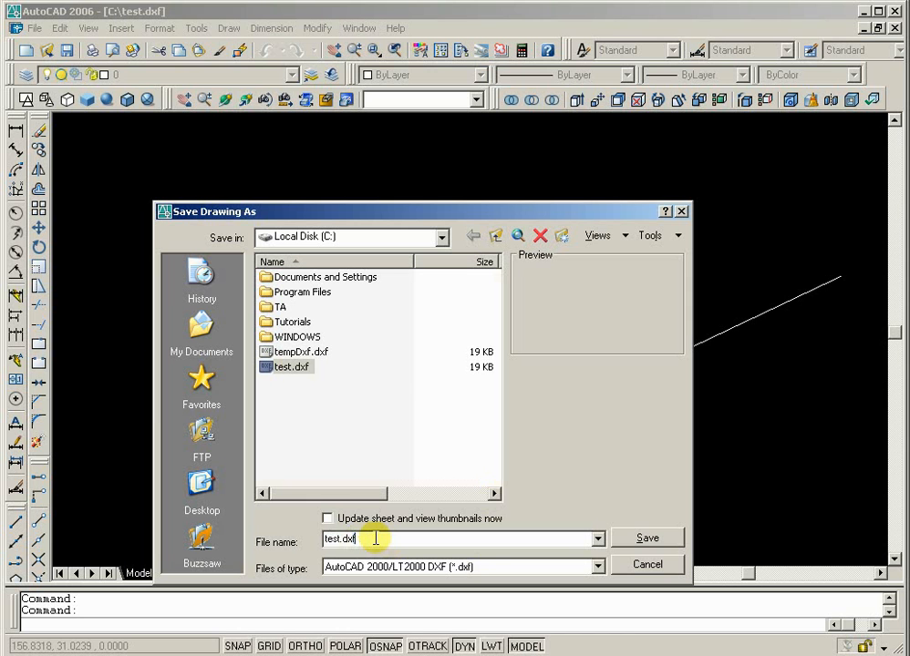
pyautogui.doubleClick(376, 539)
pyautogui.write('conveyor')
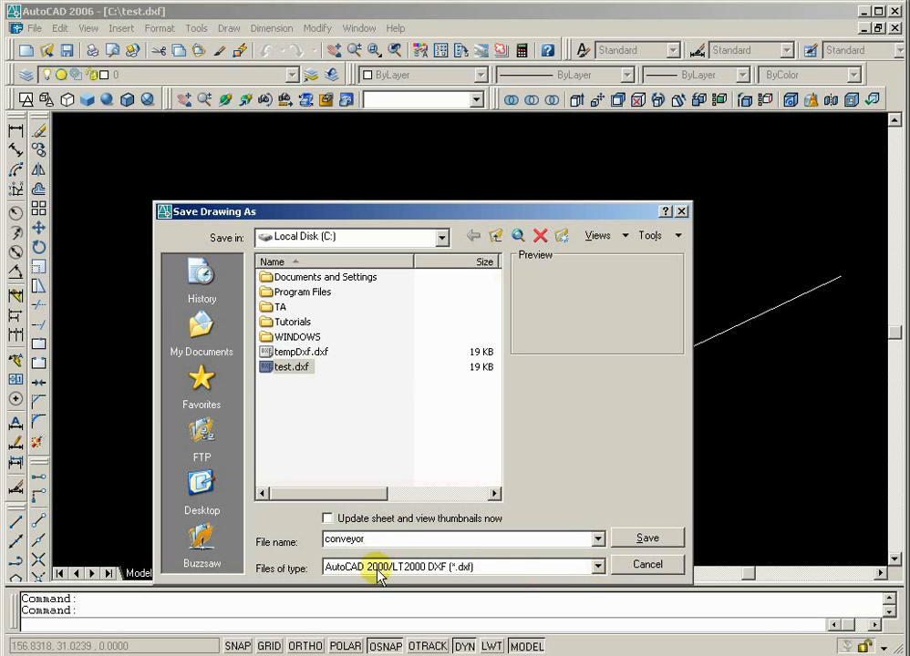
pyautogui.click(647, 540)
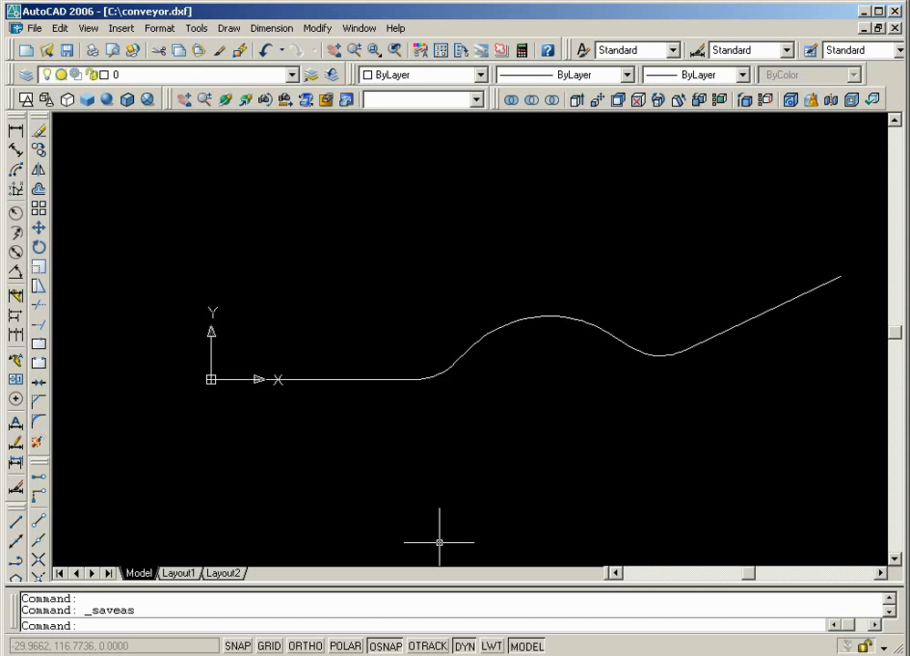
# - Switch to Sidewinder Plus and create the new conveyor with the default basic geometry and metric units
pyautogui.hotkey('alt', 'Tab')
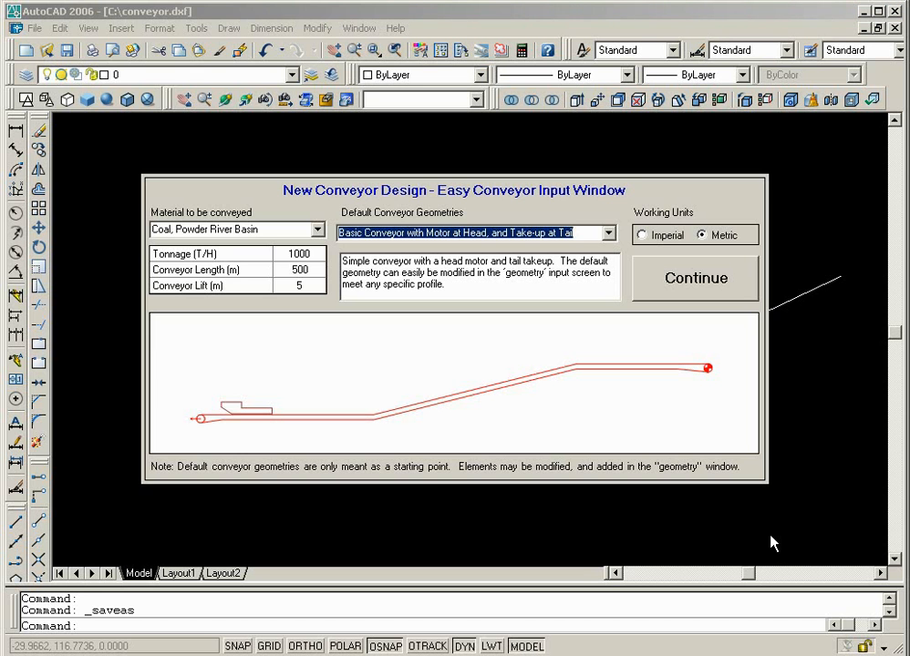
pyautogui.hotkey('alt', 'Tab')
pyautogui.hotkey('alt', 'Tab')
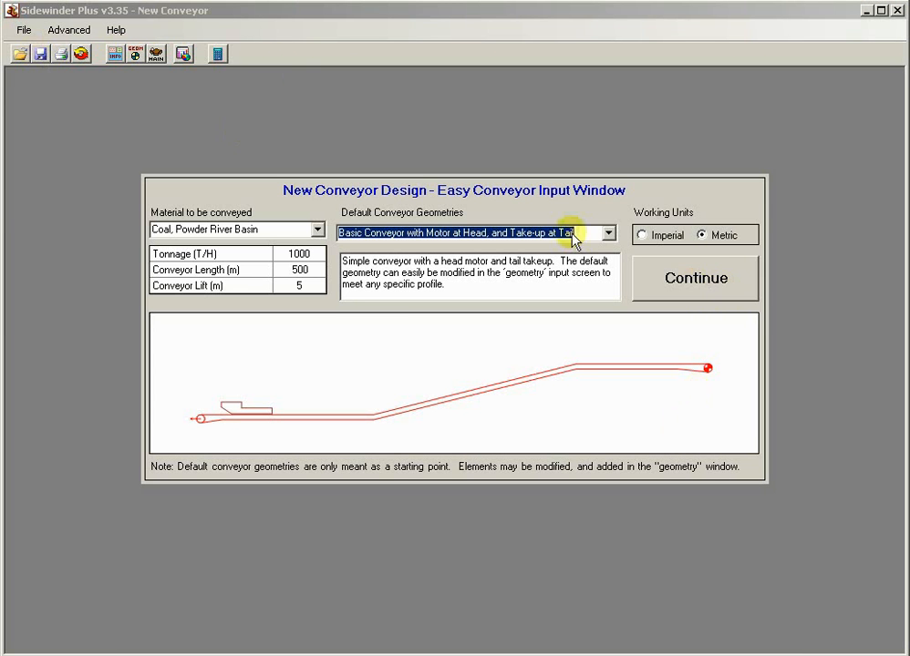
pyautogui.click(728, 288)
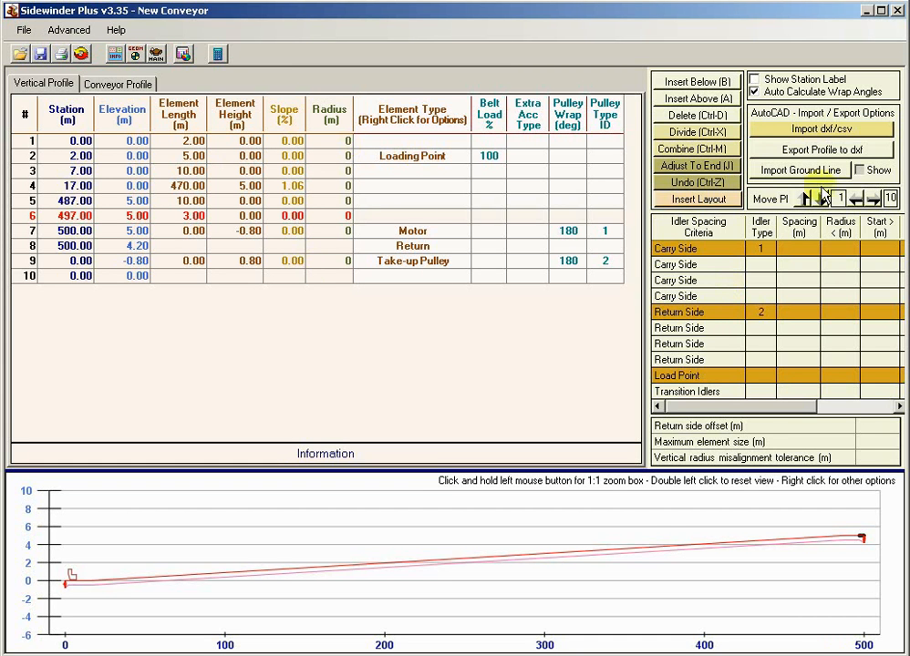
# - Import C:\conveyor.dxf at 1:1 X-scale, overwriting the current conveyor profile, and select the second element's height
pyautogui.click(808, 134)
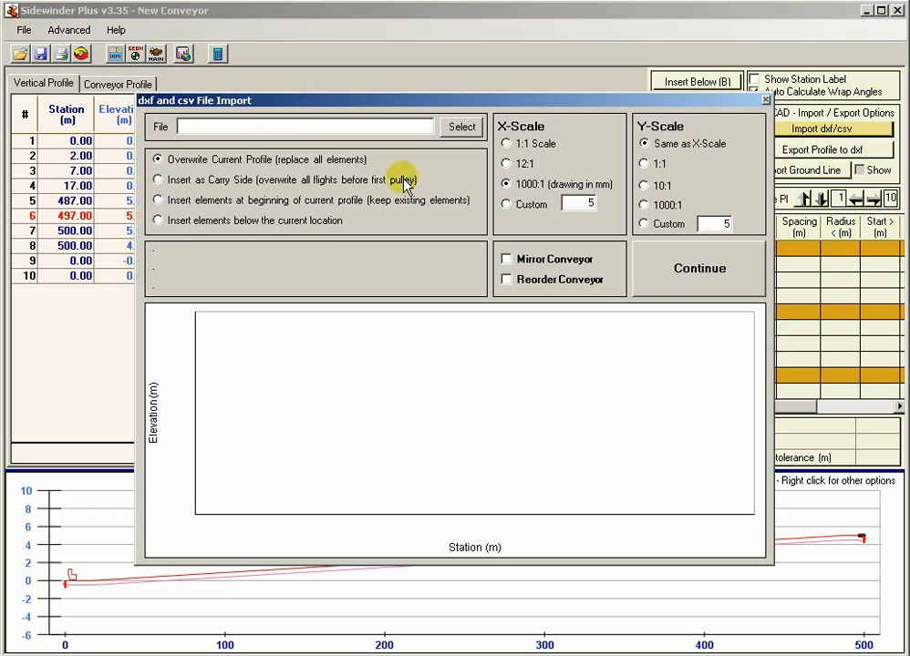
pyautogui.click(463, 130)
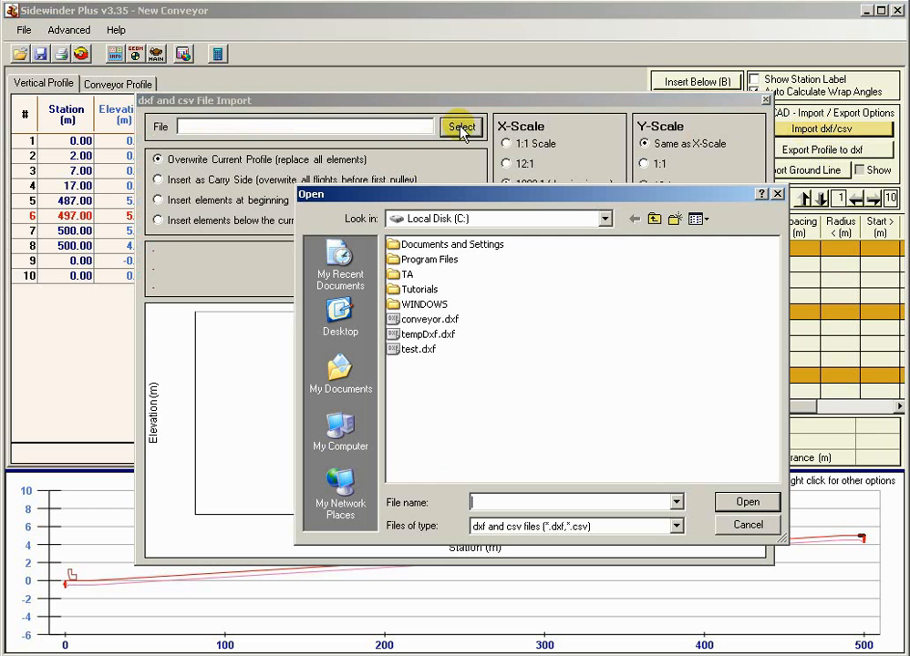
pyautogui.doubleClick(429, 321)
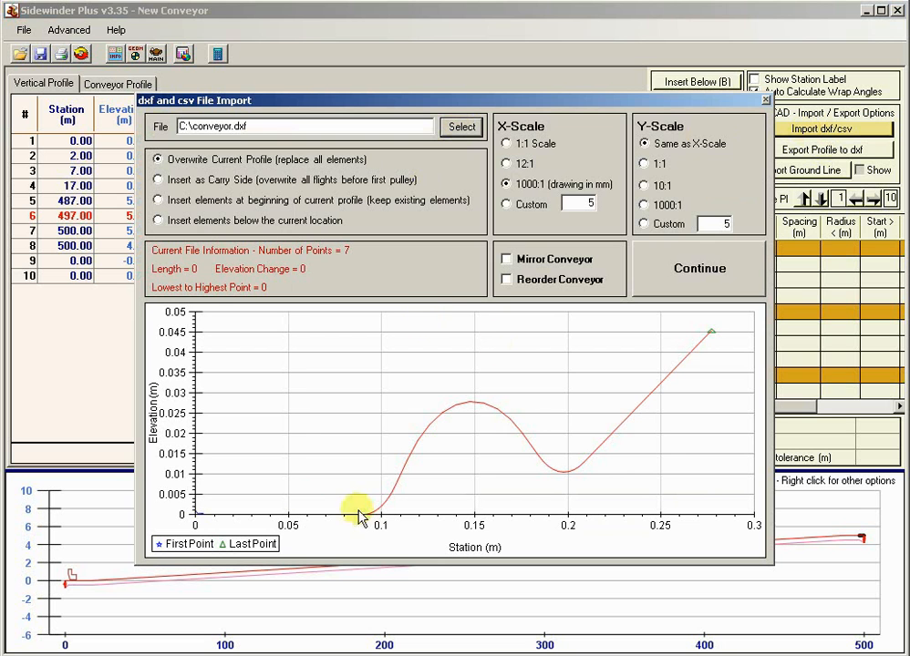
pyautogui.click(507, 144)
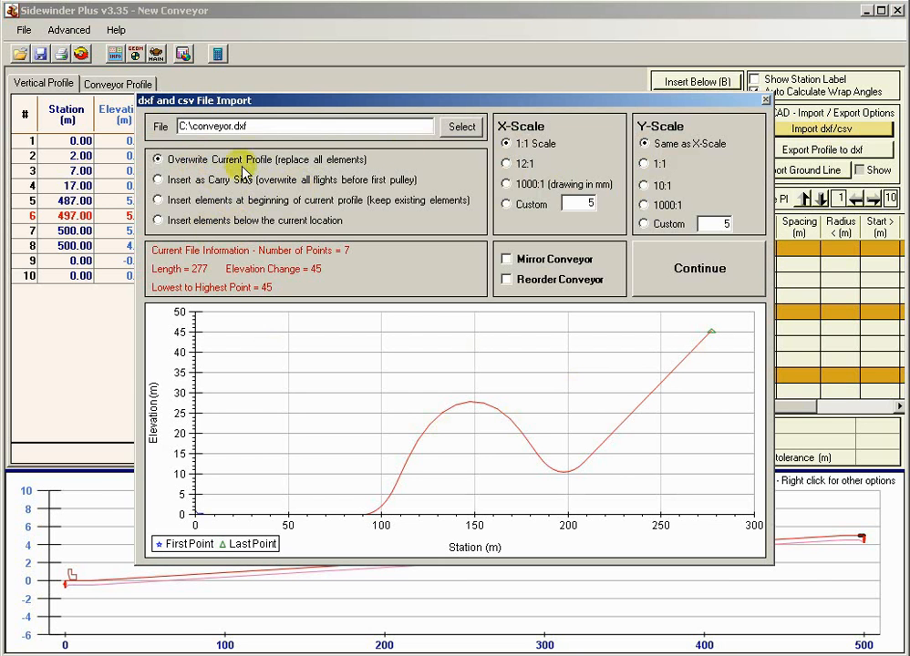
pyautogui.click(672, 269)
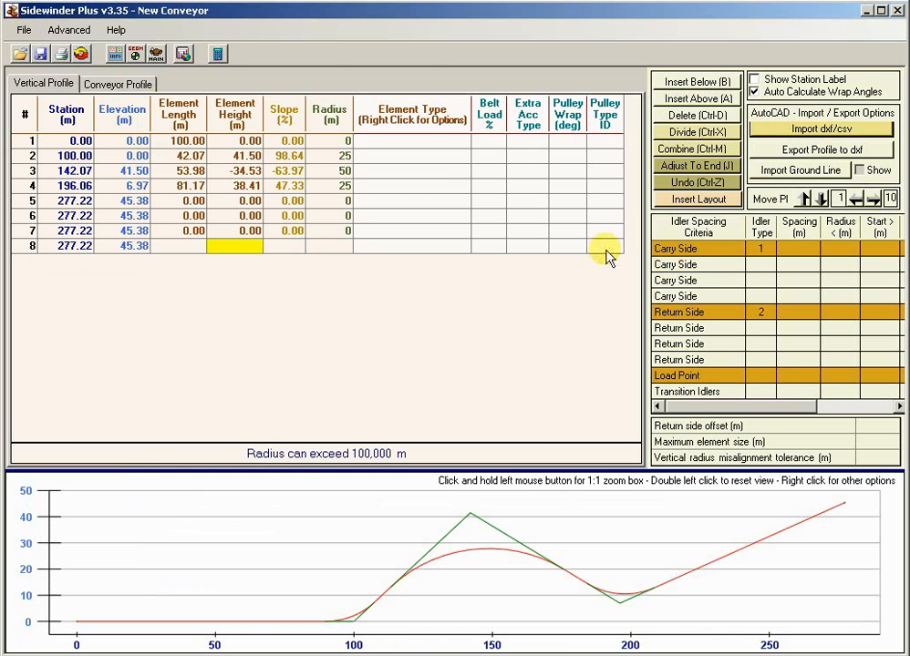
pyautogui.click(239, 159)
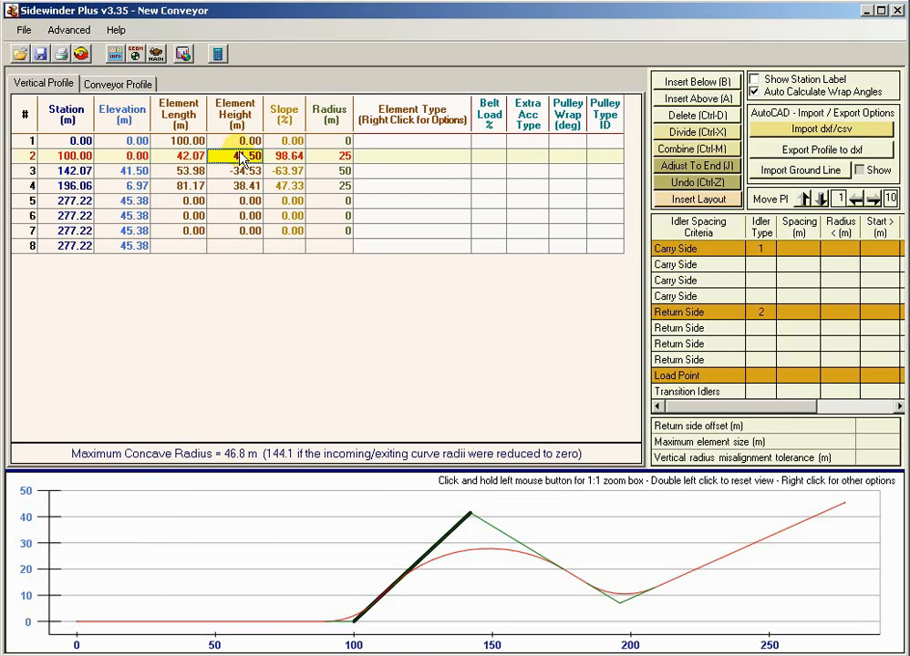
# - Step through the imported elements' heights and radii and compare each one with its highlighted segment in the profile plot
pyautogui.press('Up')
pyautogui.press('Down')
pyautogui.press('Down')
pyautogui.press('Down')
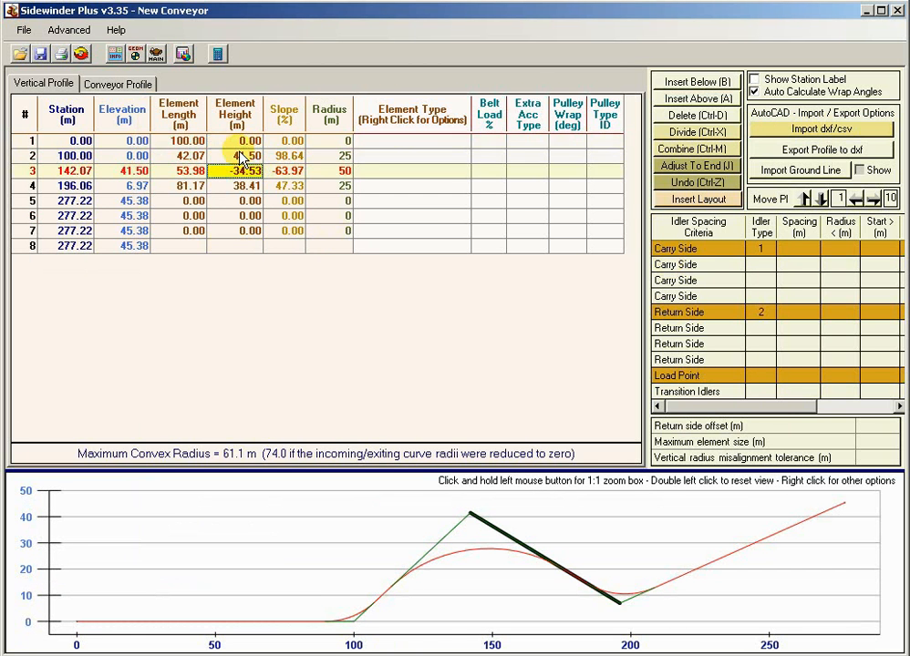
pyautogui.press('Up')
pyautogui.press('Up')
pyautogui.press('Up')
pyautogui.press('Right')
pyautogui.press('Right')
pyautogui.press('Down')
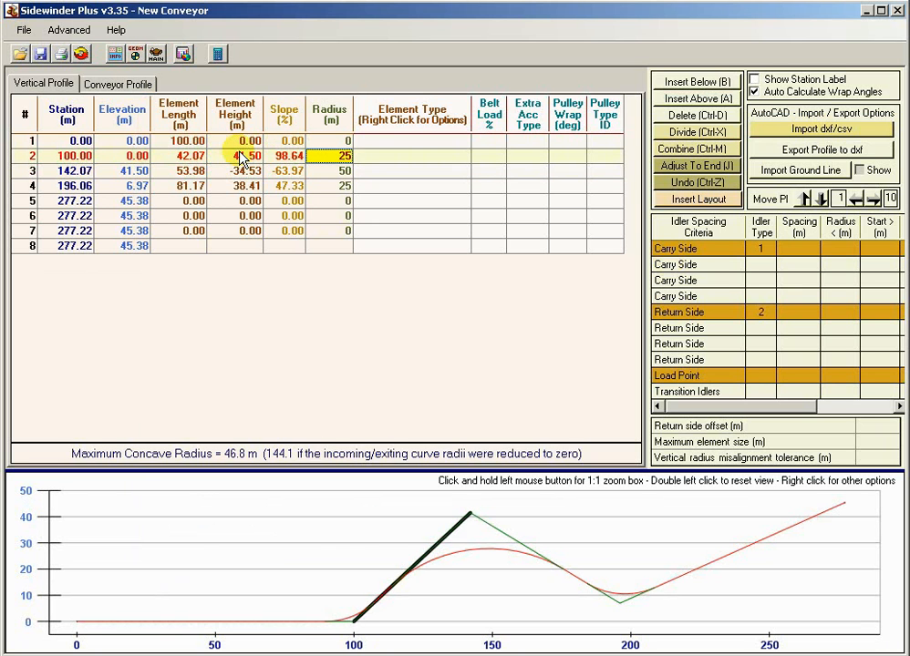
pyautogui.press('Down')
pyautogui.press('Down')
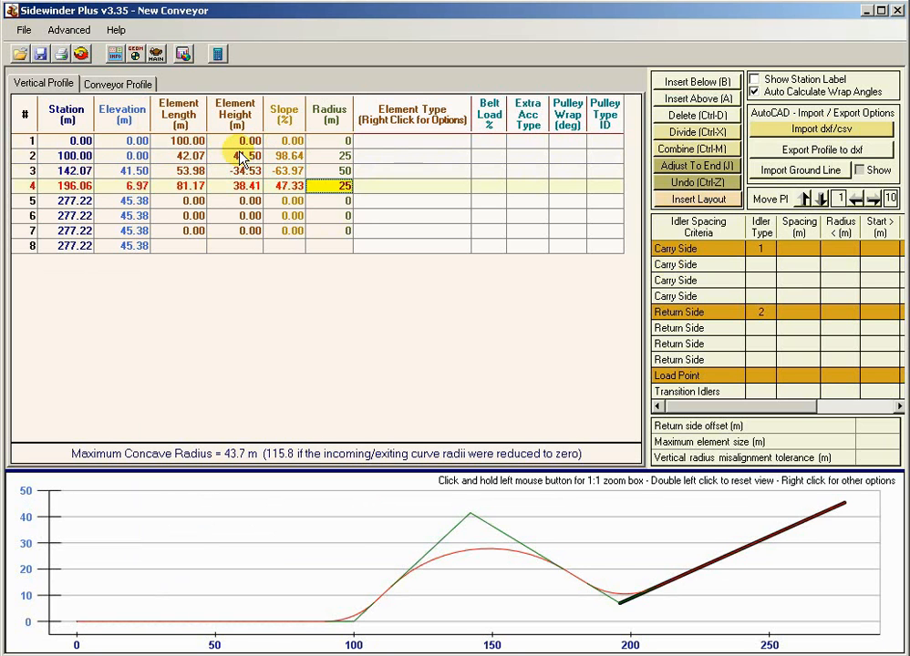
pyautogui.press('Up')
pyautogui.press('Up')
pyautogui.press('Up')
pyautogui.press('Down')
pyautogui.press('Down')
pyautogui.press('Down')
pyautogui.press('Down')
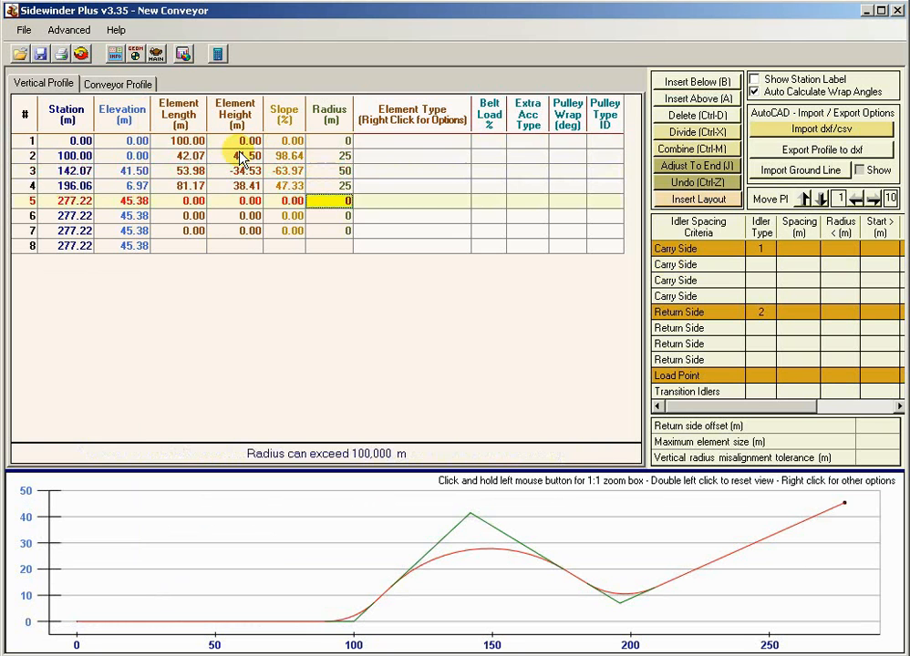
pyautogui.press('Up')
pyautogui.press('Up')
pyautogui.press('Up')
pyautogui.press('Down')
pyautogui.press('Down')
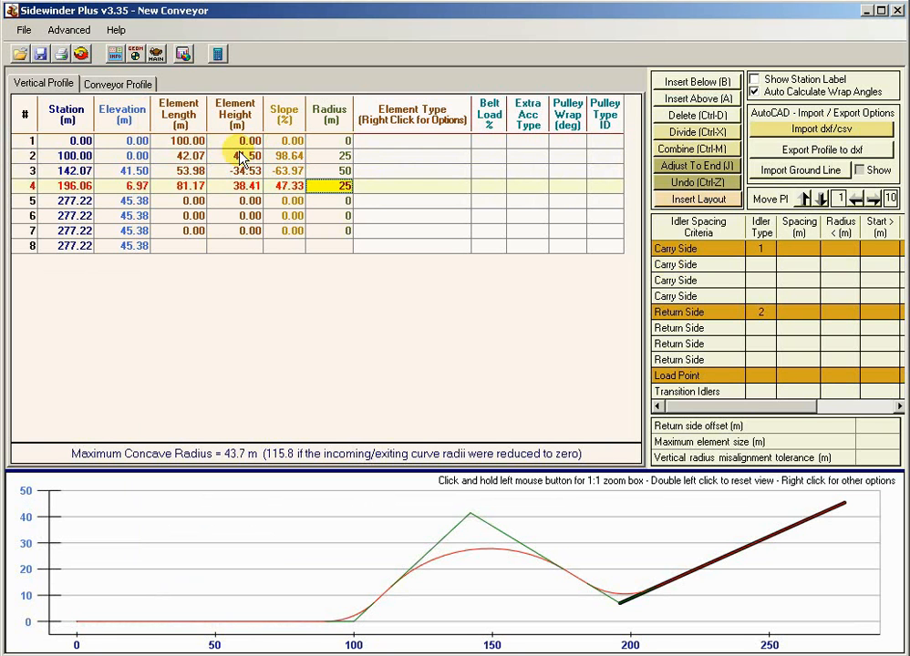
# - Set the length of element 5 to 100 m to extend the conveyor horizontally
pyautogui.press('Down')
pyautogui.press('Left')
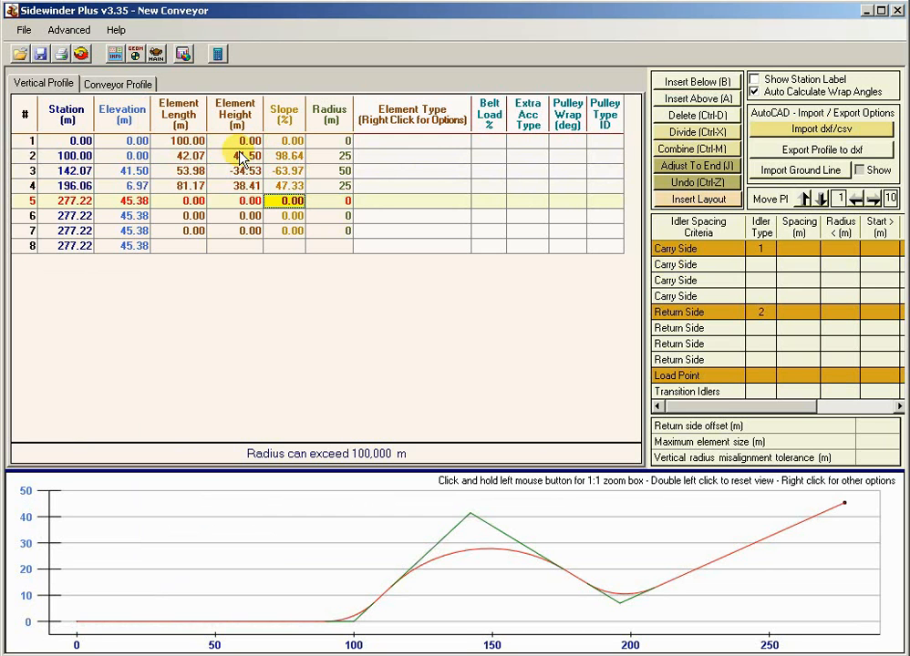
pyautogui.press('Left')
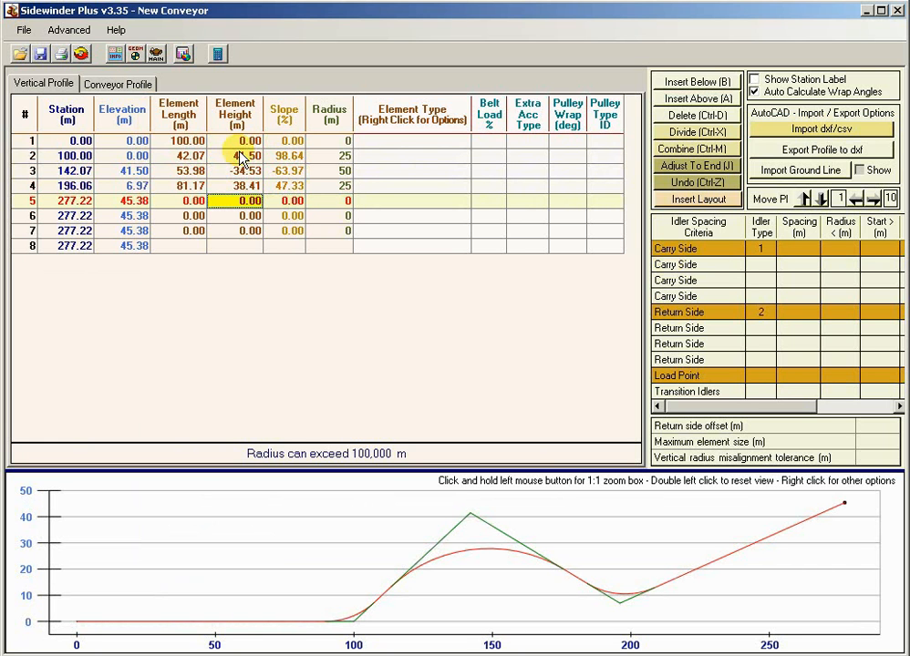
pyautogui.press('Left')
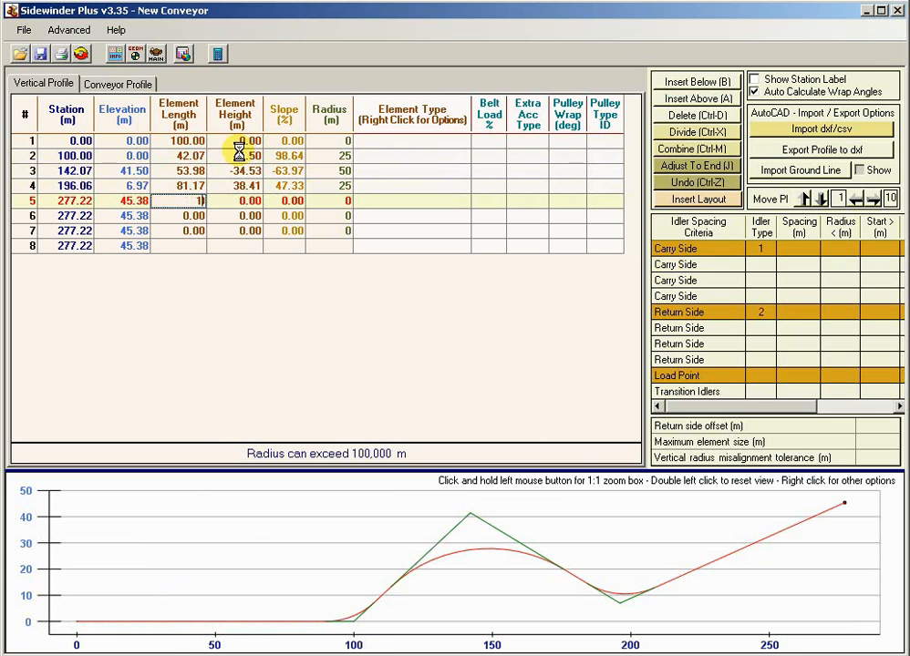
pyautogui.write('100')
pyautogui.press('Return')
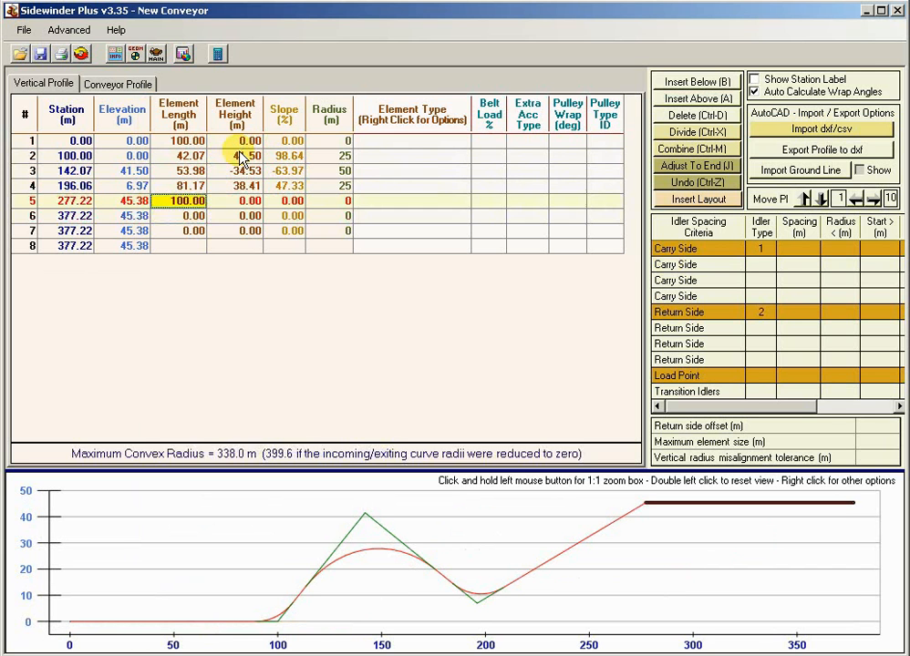
# - Insert five blank elements below element 6
pyautogui.press('Tab')
pyautogui.press('Tab')
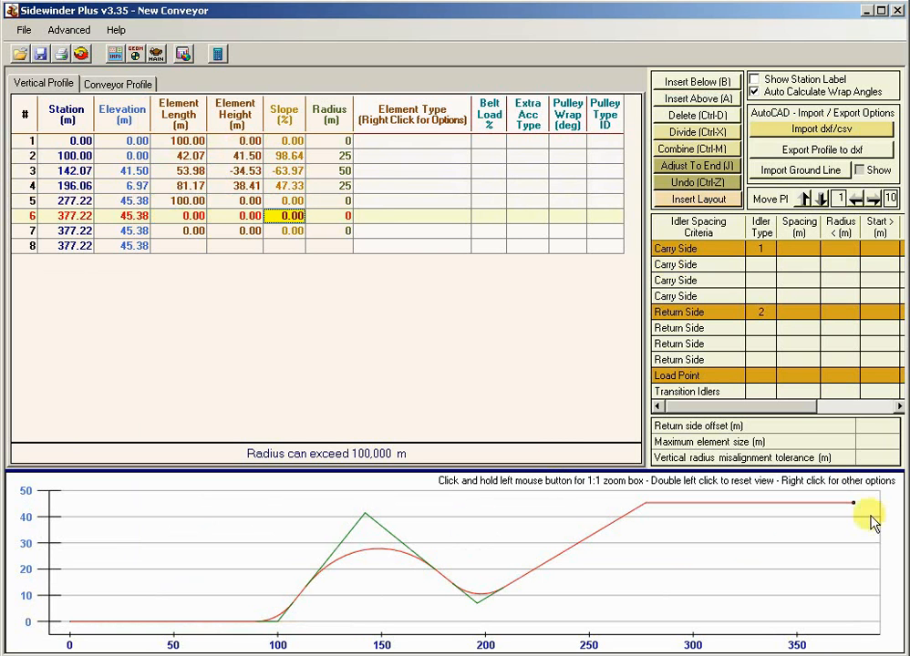
pyautogui.click(693, 82)
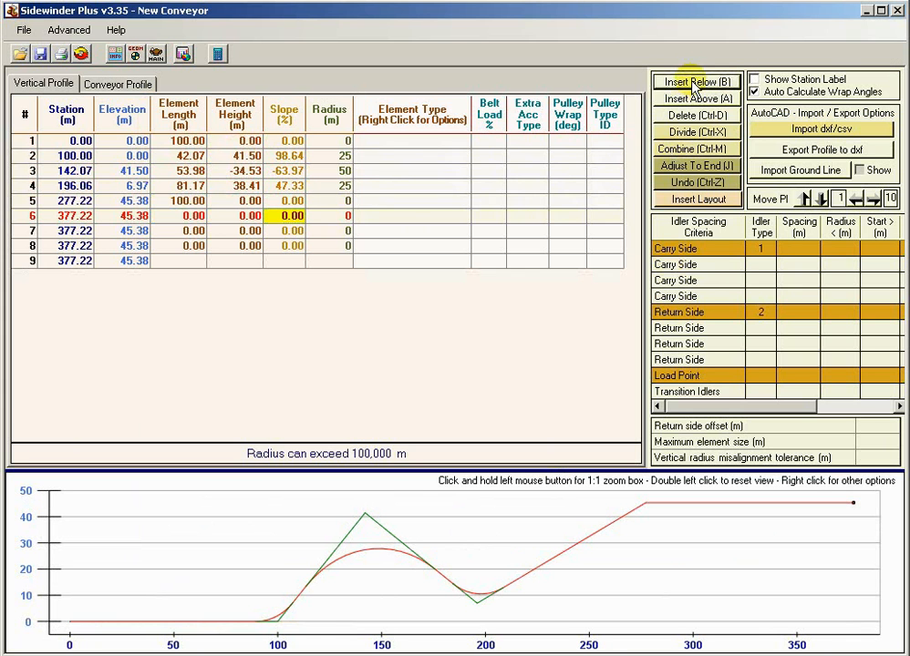
pyautogui.click(693, 83)
pyautogui.click(693, 83)
pyautogui.click(693, 83)
pyautogui.click(693, 83)
# - Set the element type of element 6 to Pulley
pyautogui.rightClick(408, 219)
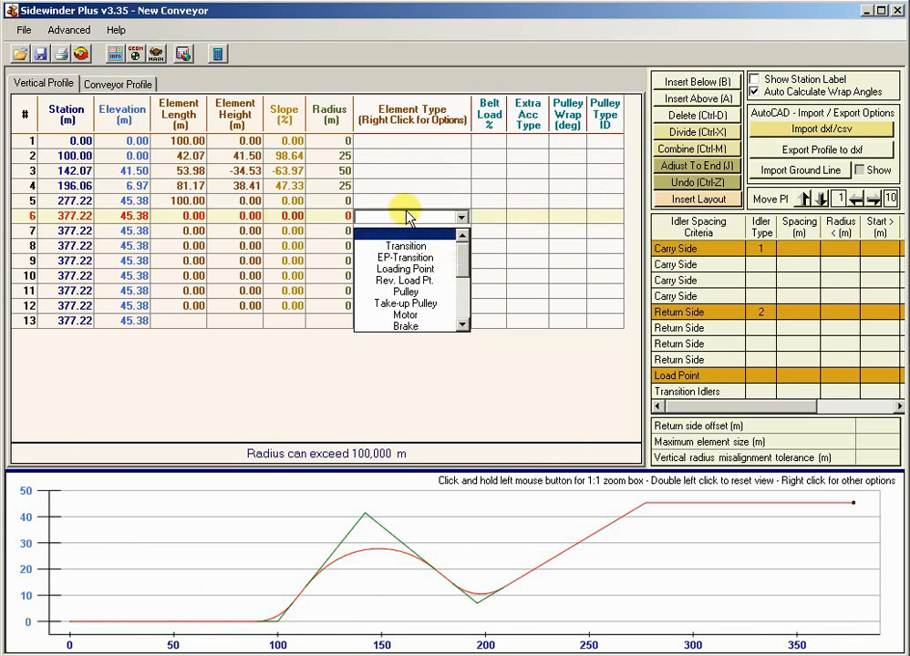
pyautogui.click(408, 292)
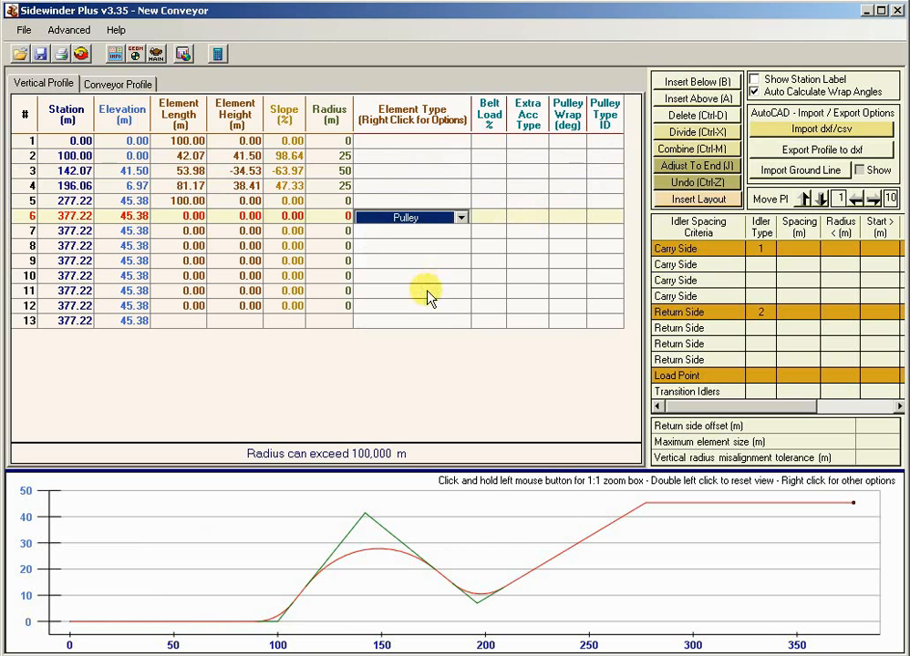
pyautogui.click(412, 235)
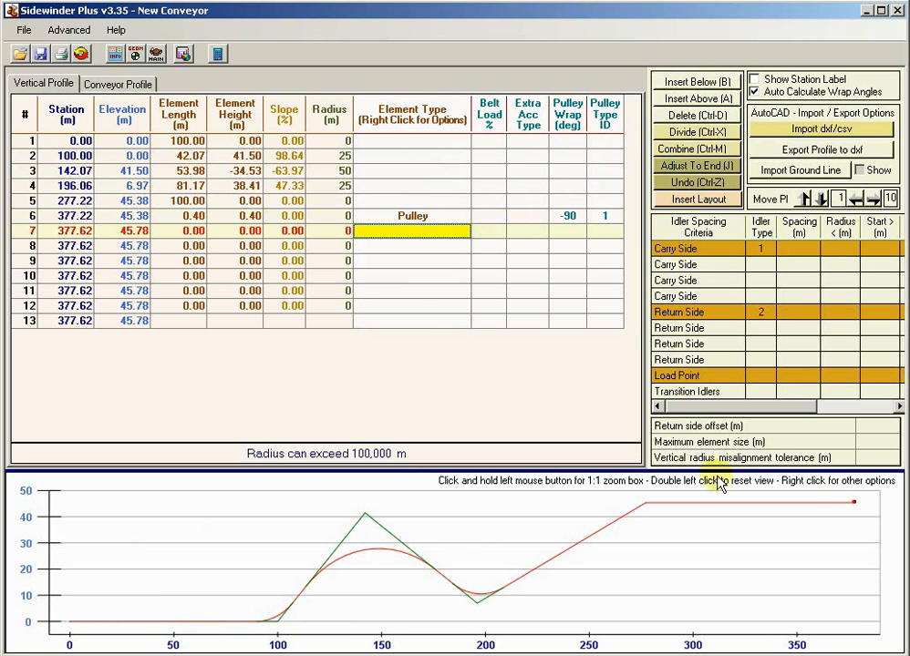
# - Set the length of element 7, just after the pulley, to -10 m so the belt runs back
pyautogui.moveTo(813, 495); pyautogui.dragTo(878, 520)
pyautogui.click(173, 230)
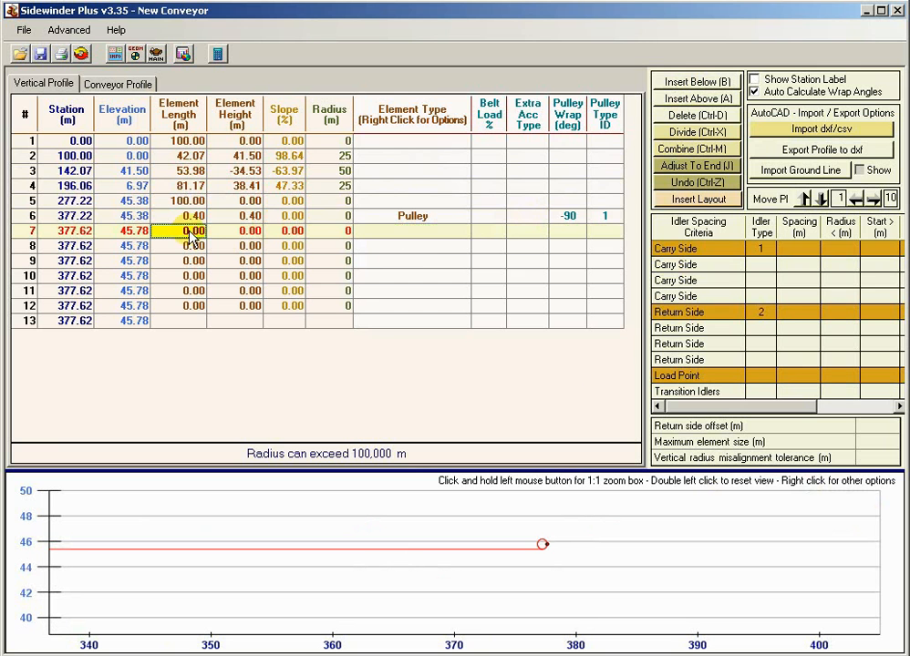
pyautogui.write('-100')
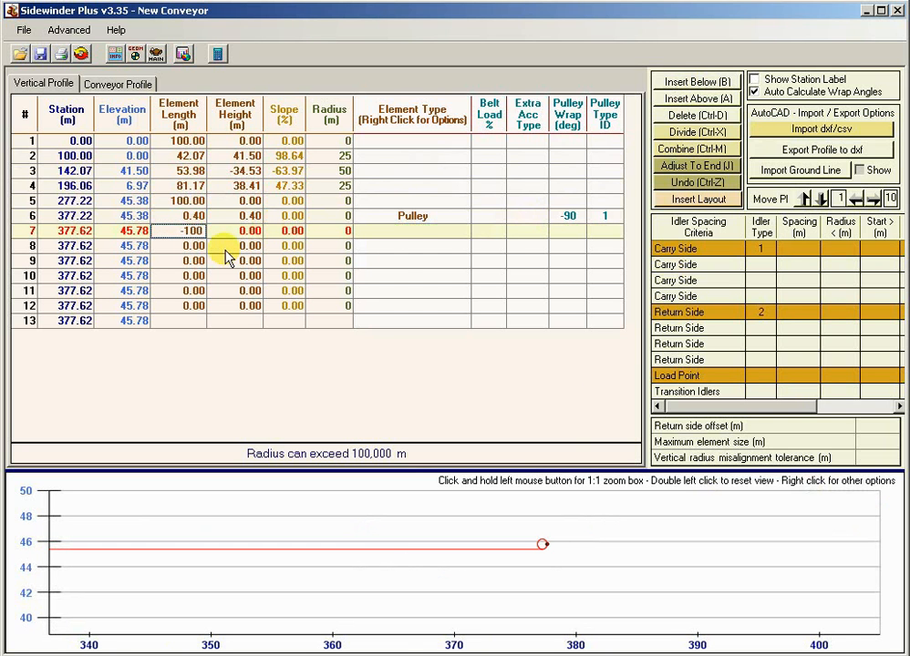
pyautogui.press('BackSpace')
pyautogui.press('BackSpace')
pyautogui.write('0')
pyautogui.press('Return')
# - Set the wrap angle of the pulley in element 6 to 180 degrees
pyautogui.press('Up')
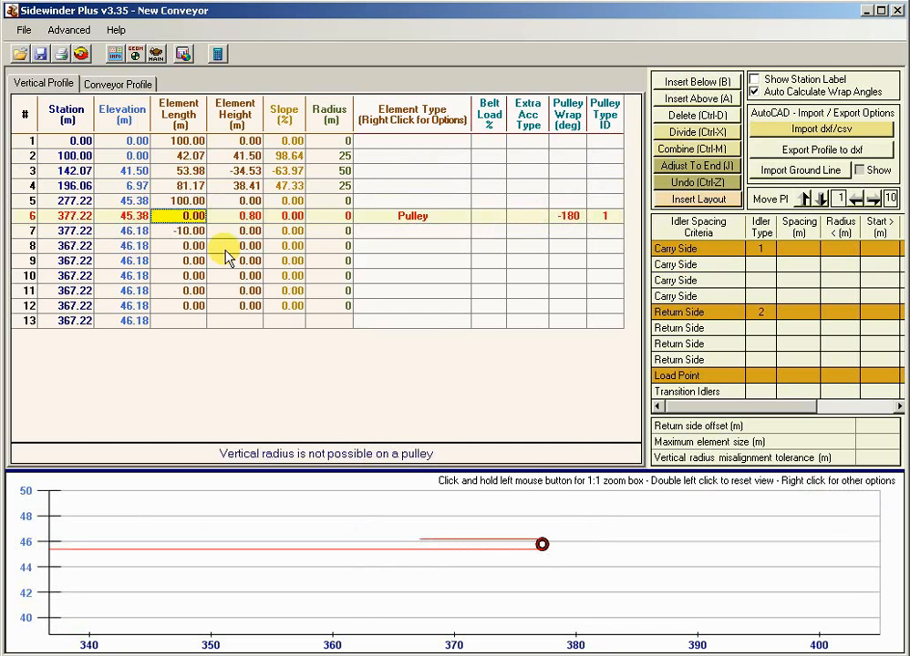
pyautogui.press('Right')
pyautogui.press('Right')
pyautogui.press('Right')
pyautogui.press('Right')
pyautogui.press('Right')
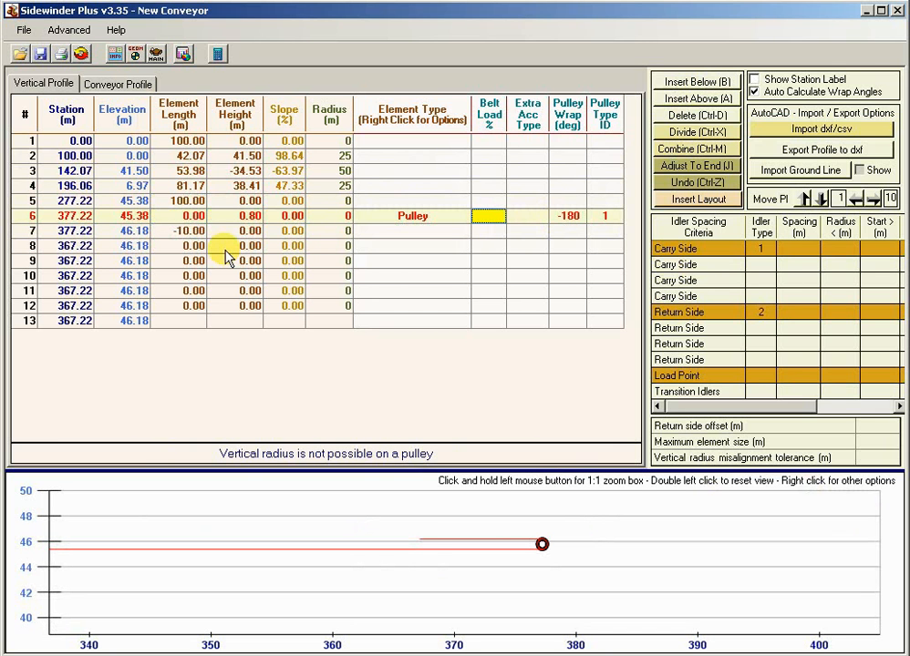
pyautogui.press('Right')
pyautogui.press('Right')
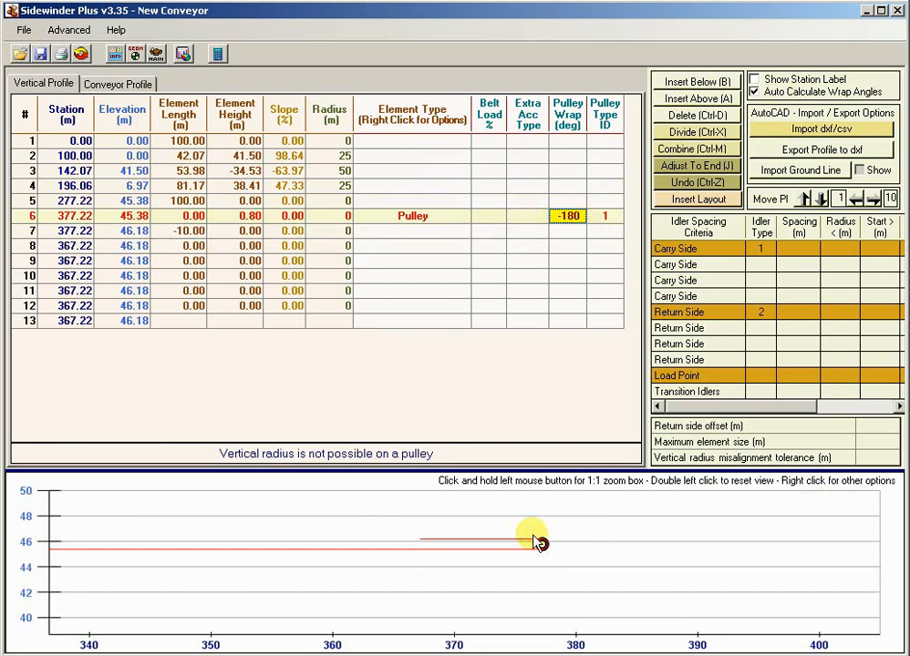
pyautogui.click(572, 218)
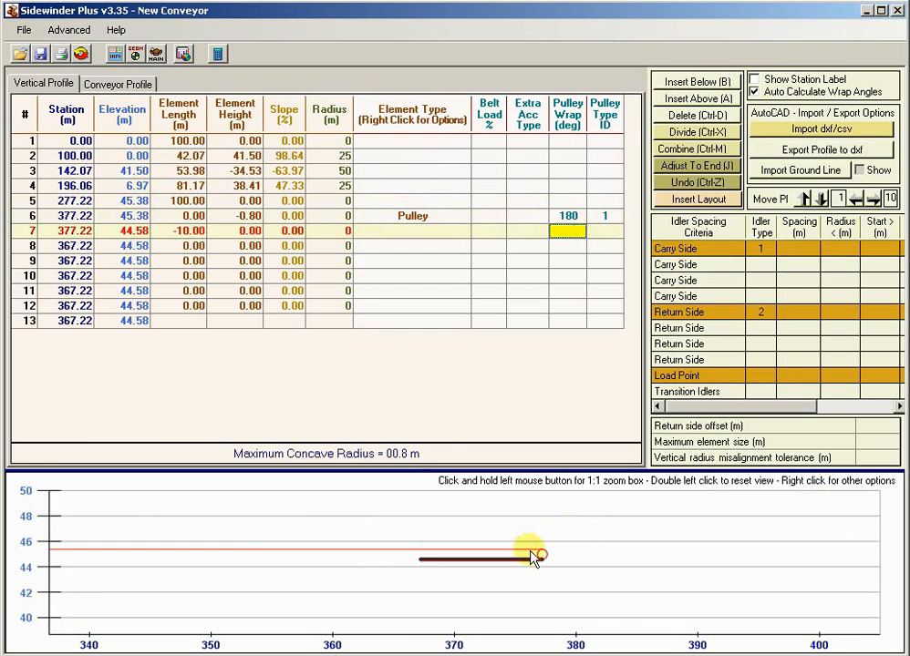
# - Set the height of element 7 to -5 m
pyautogui.click(233, 233)
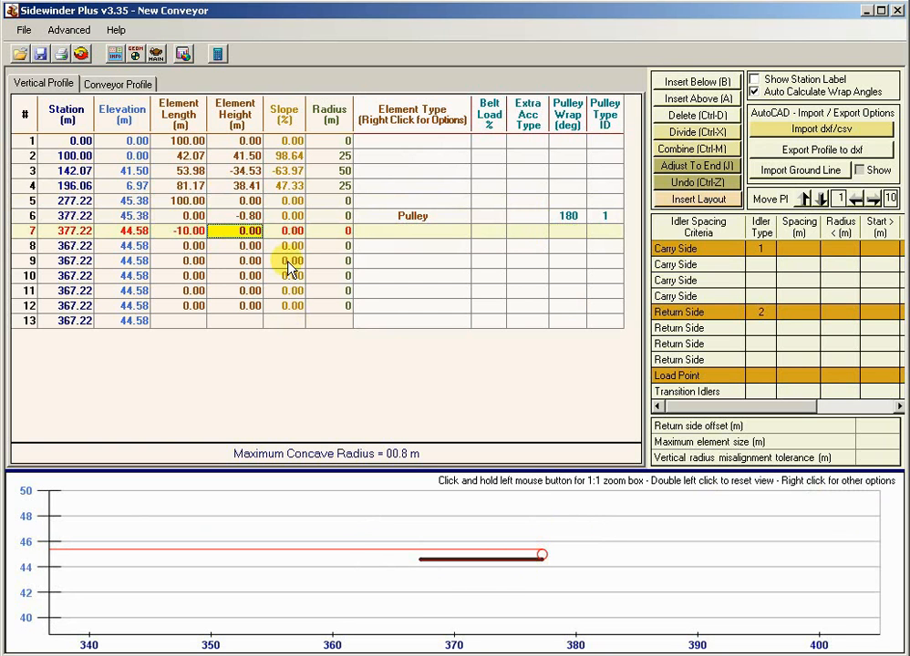
pyautogui.write('-5')
pyautogui.press('Return')
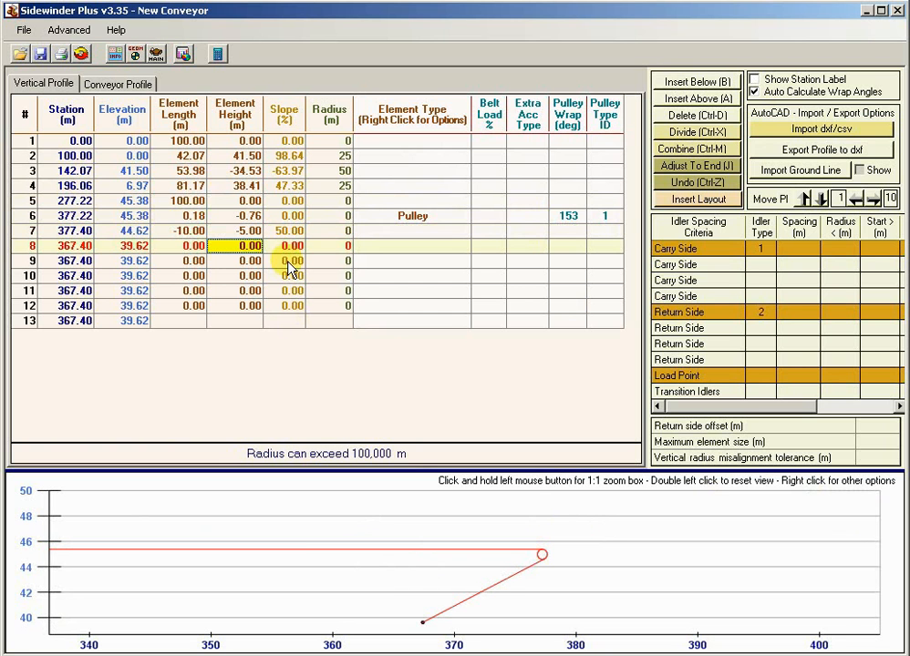
# - Examine the wrap angle of the element 6 pulley against the slopes of its incoming and outgoing elements
pyautogui.click(572, 220)
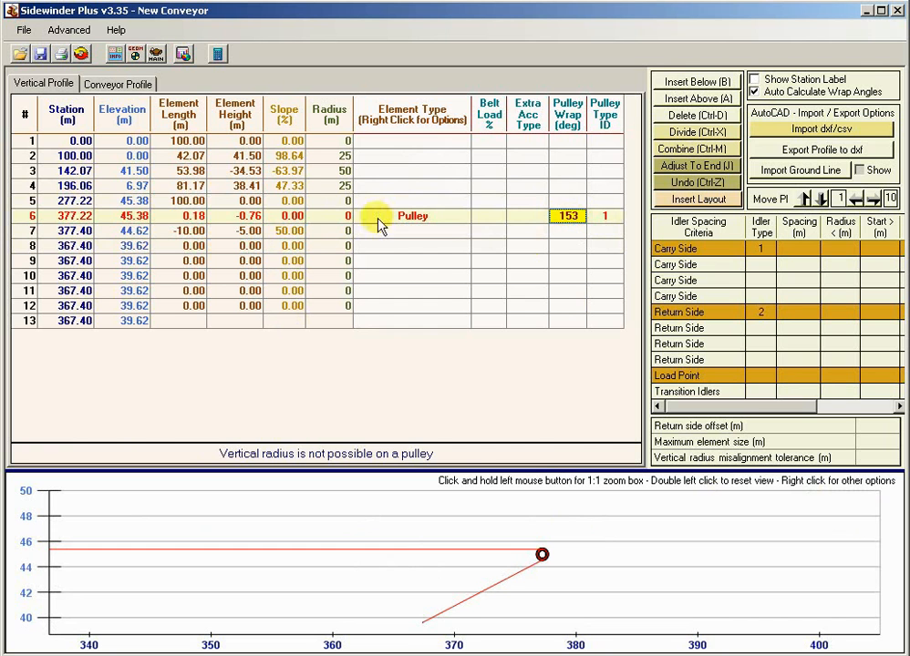
pyautogui.click(301, 201)
pyautogui.click(301, 232)
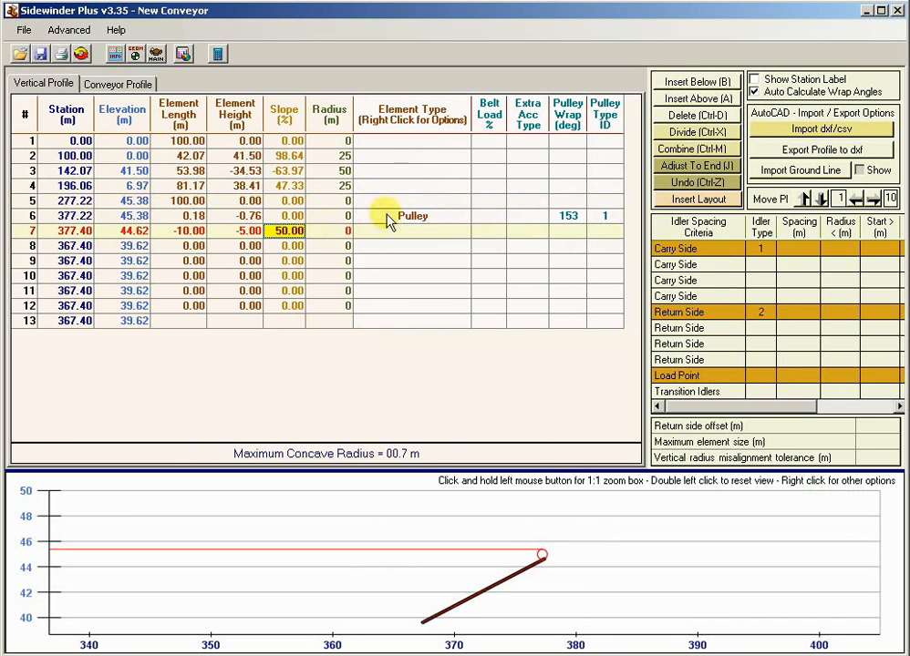
pyautogui.click(388, 219)
pyautogui.press('Up')
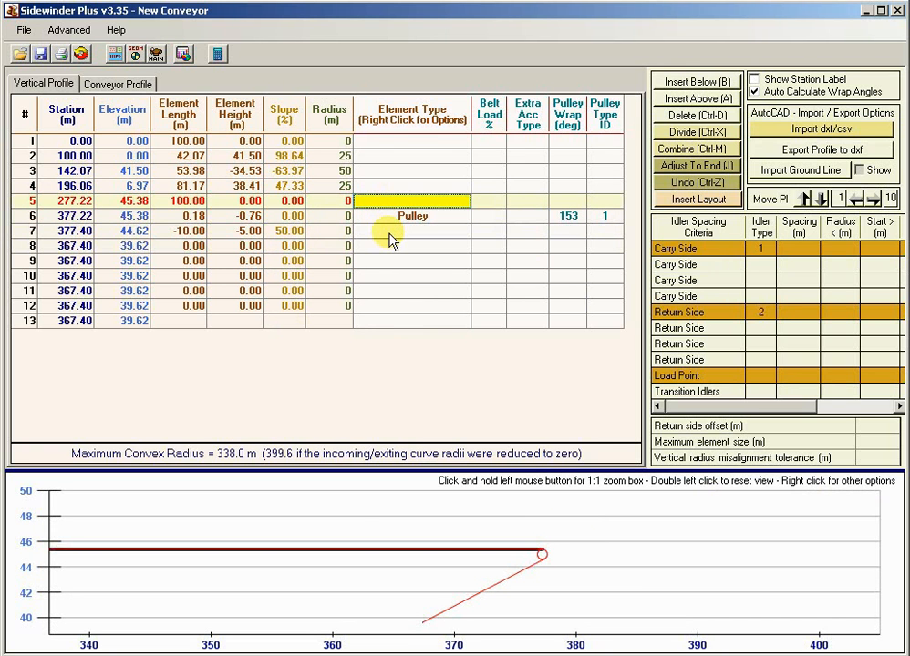
pyautogui.click(390, 233)
pyautogui.click(391, 204)
pyautogui.click(394, 233)
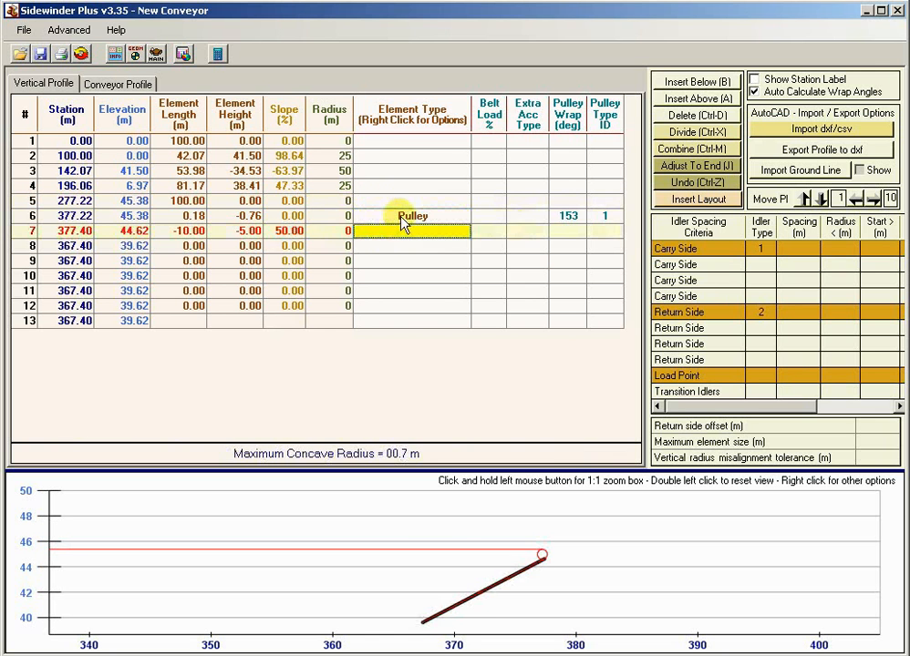
pyautogui.click(401, 218)
pyautogui.click(569, 220)
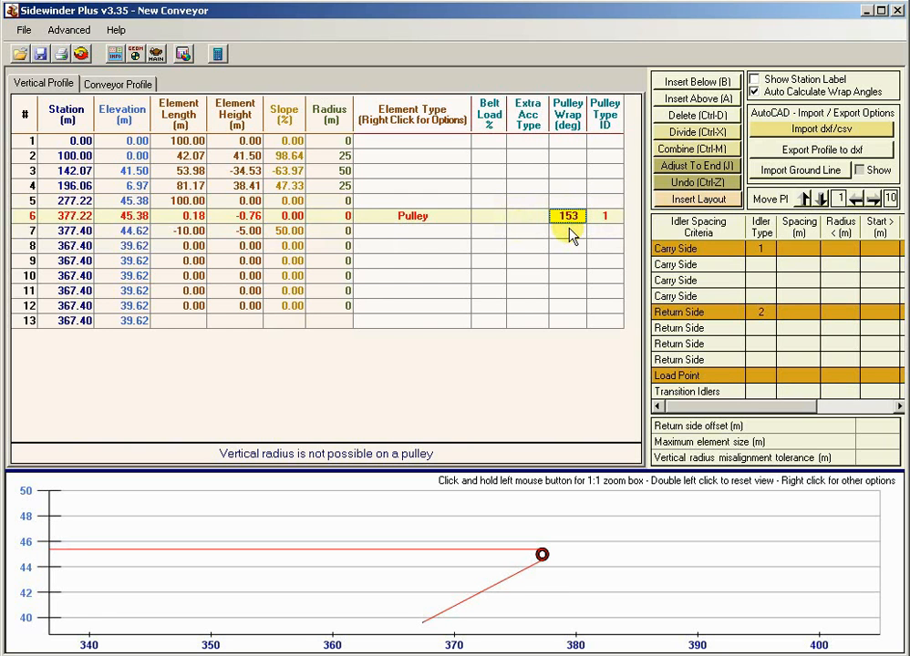
pyautogui.click(393, 231)
pyautogui.click(410, 248)
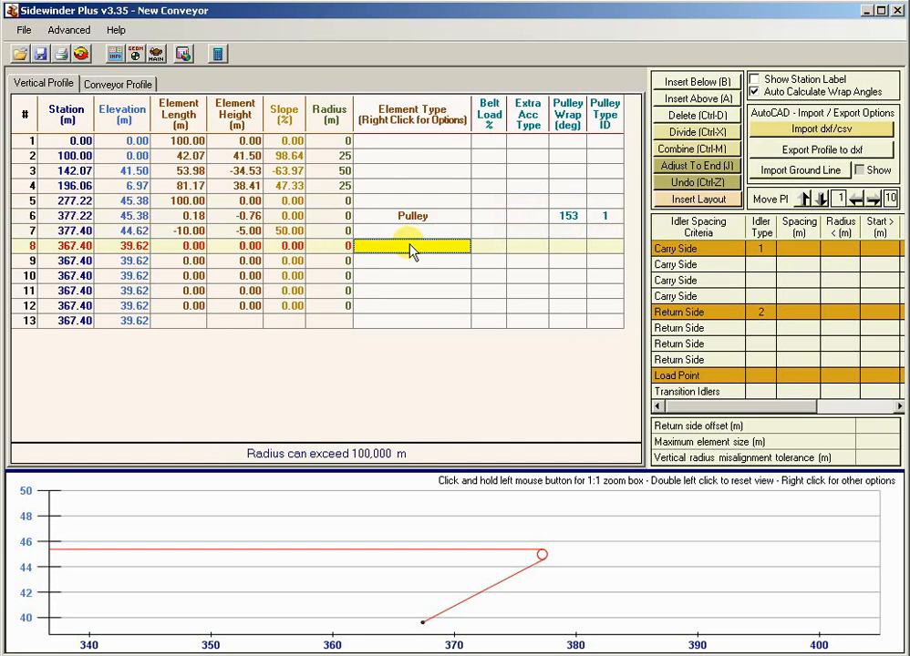
# - Set the height of element 7 to -2 m
pyautogui.click(232, 228)
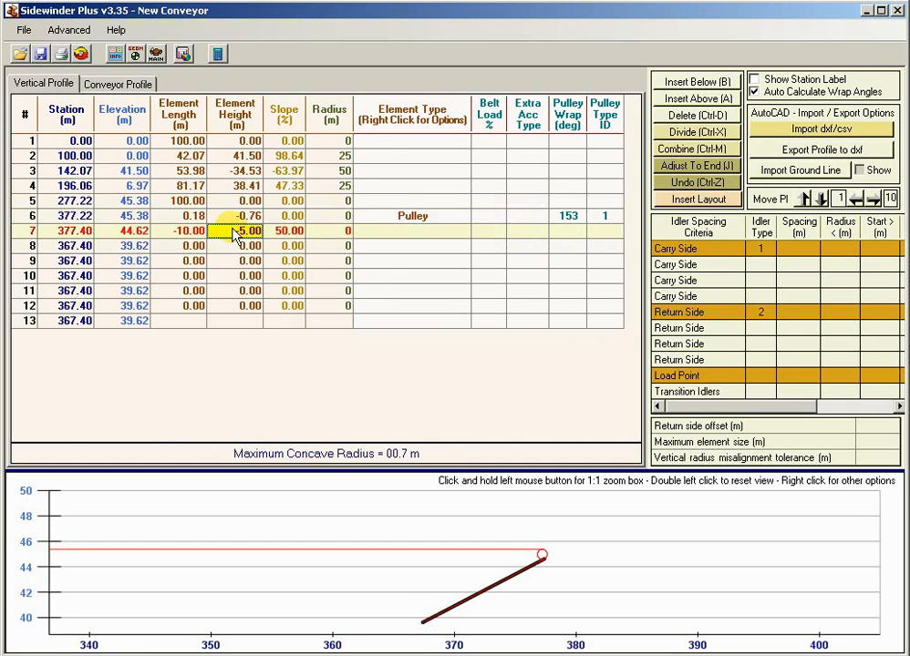
pyautogui.write('-2')
pyautogui.press('Return')
# - Set the element type of element 8 to Motor
pyautogui.press('Right')
pyautogui.press('Right')
pyautogui.press('Right')
pyautogui.press('Right')
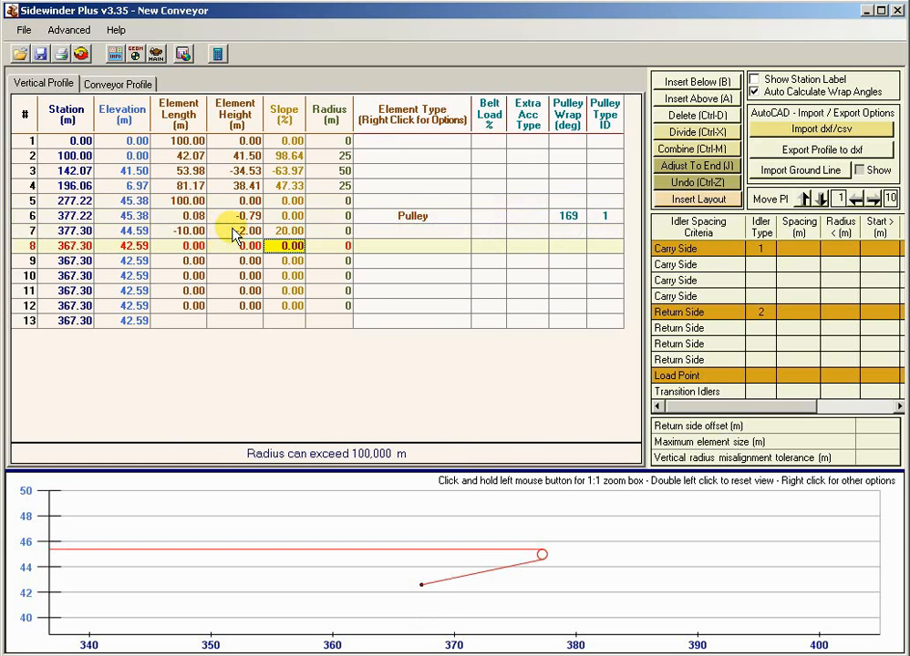
pyautogui.press('Left')
pyautogui.press('Down')
pyautogui.press('Down')
pyautogui.press('Down')
pyautogui.press('Down')
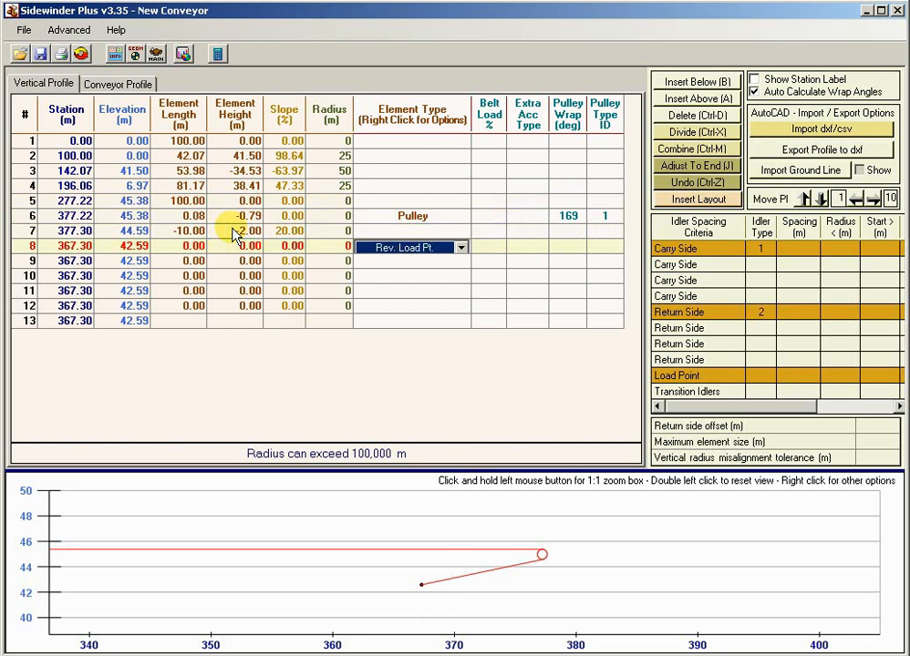
pyautogui.press('Return')
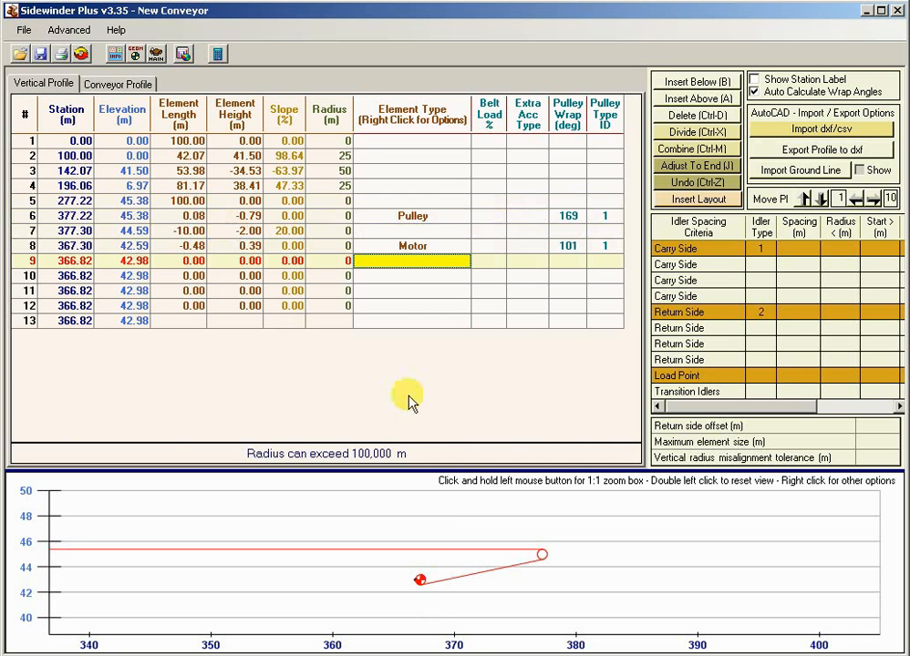
# - Set the length of element 9, directly after the motor, to -2 m
pyautogui.click(177, 261)
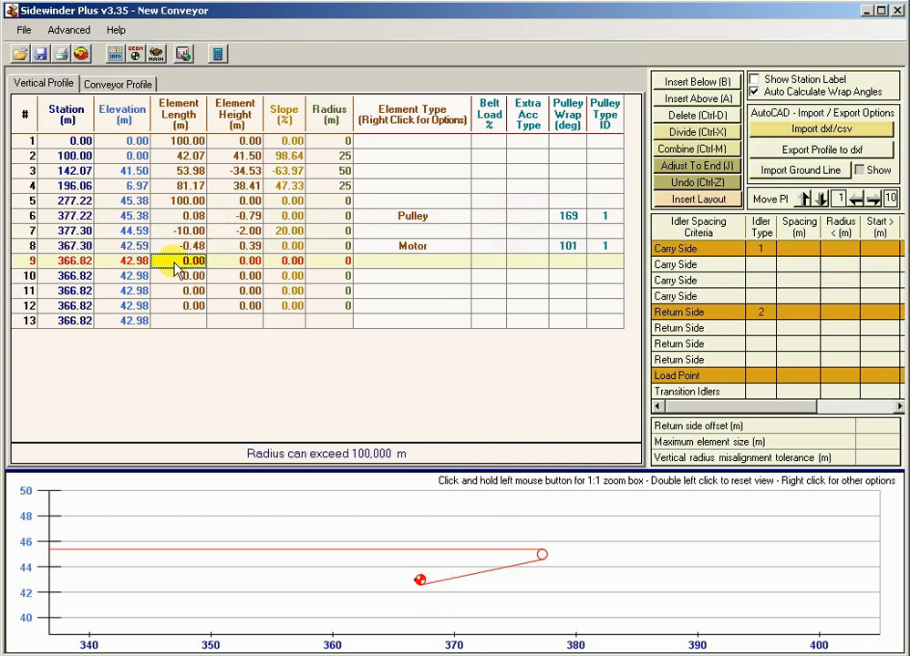
pyautogui.write('-2')
pyautogui.press('Return')
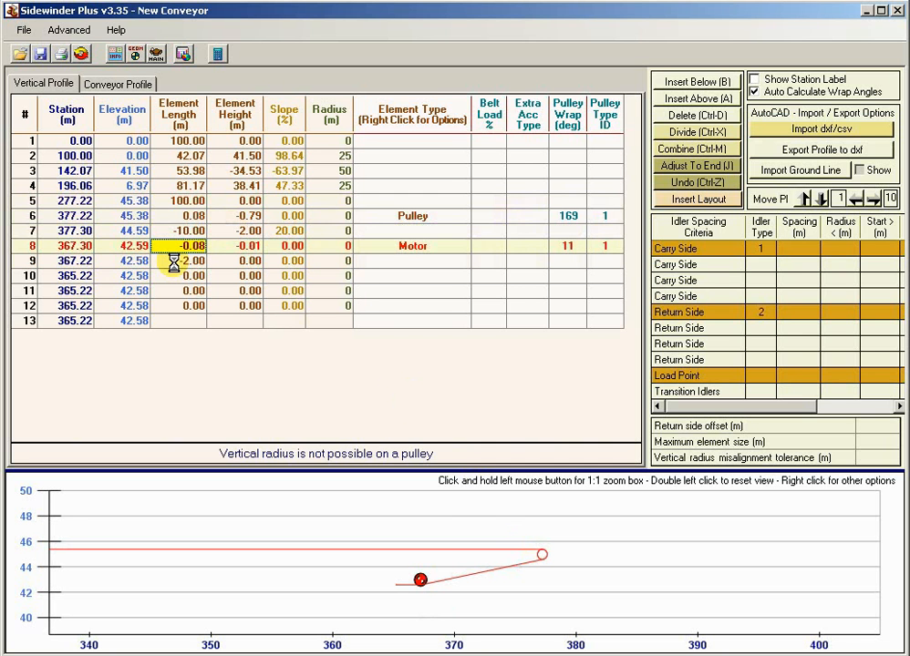
# - Set the length of element 9 to 2 m so the belt wraps back around the motor pulley
pyautogui.click(173, 262)
pyautogui.write('2')
pyautogui.press('Return')
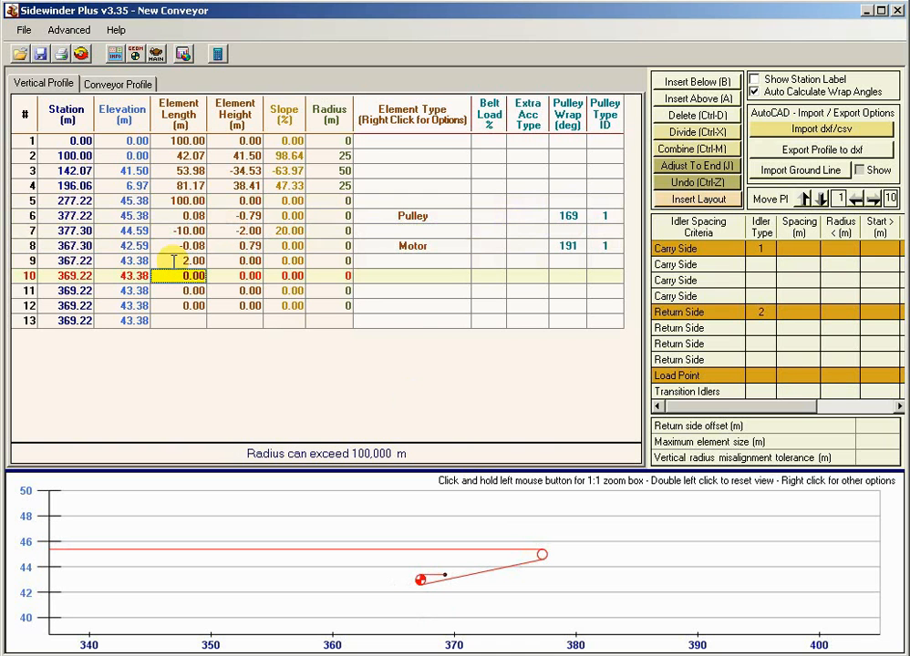
# - Set the element type of element 10 to Pulley
pyautogui.press('Right')
pyautogui.press('Right')
pyautogui.press('Right')
pyautogui.press('Right')
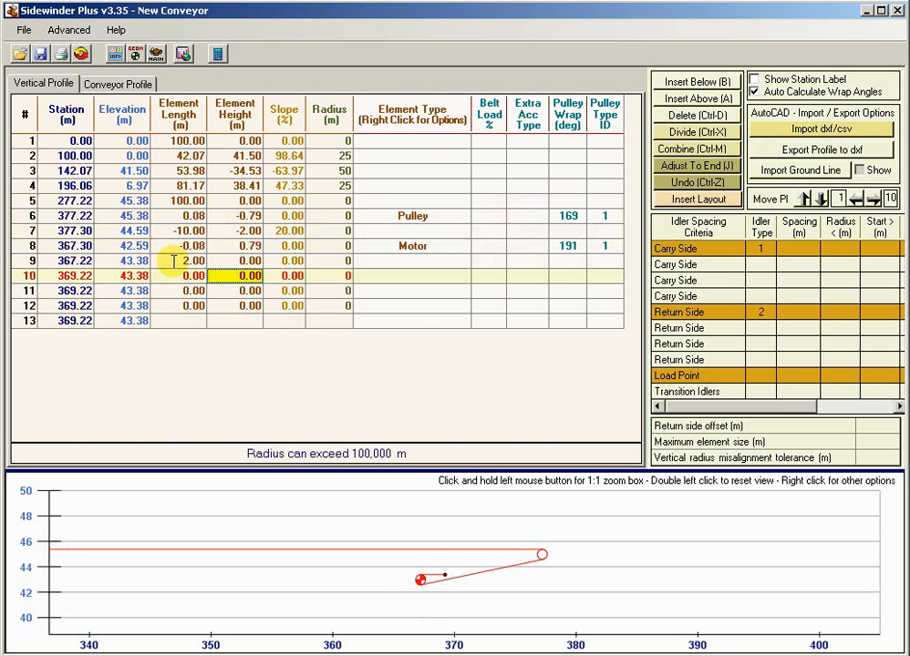
pyautogui.press('Down')
pyautogui.press('Down')
pyautogui.press('Down')
pyautogui.press('Down')
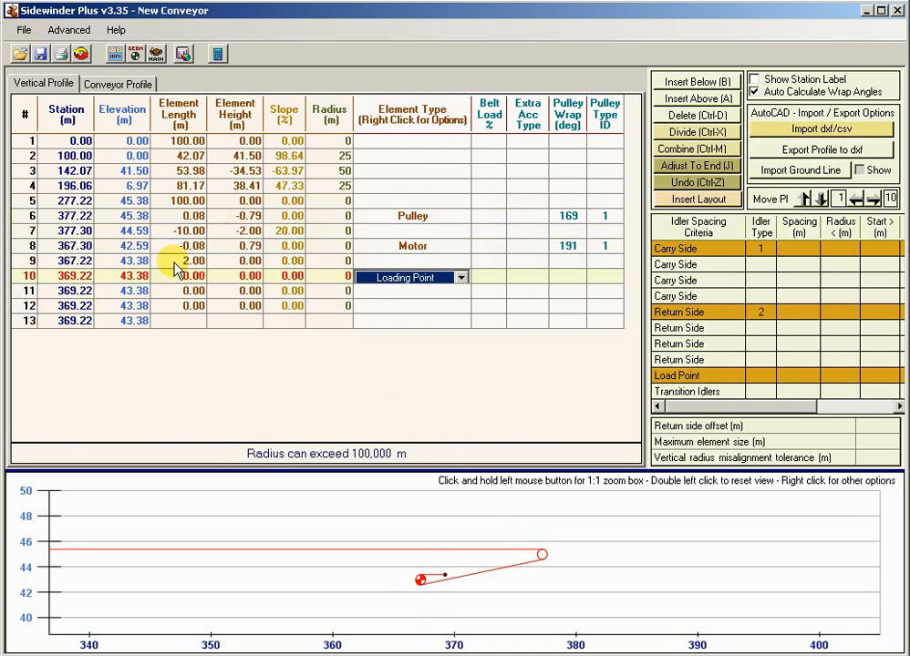
pyautogui.press('Return')
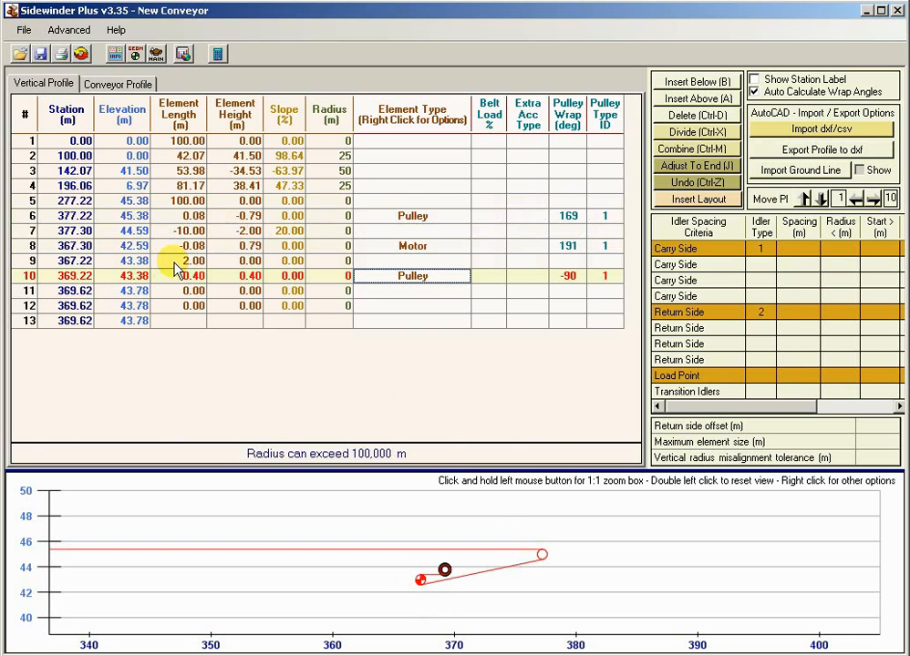
# - Set the length of element 11, directly after the new pulley, to -5 m
pyautogui.press('Down')
pyautogui.press('Left')
pyautogui.press('Left')
pyautogui.press('Left')
pyautogui.press('Left')
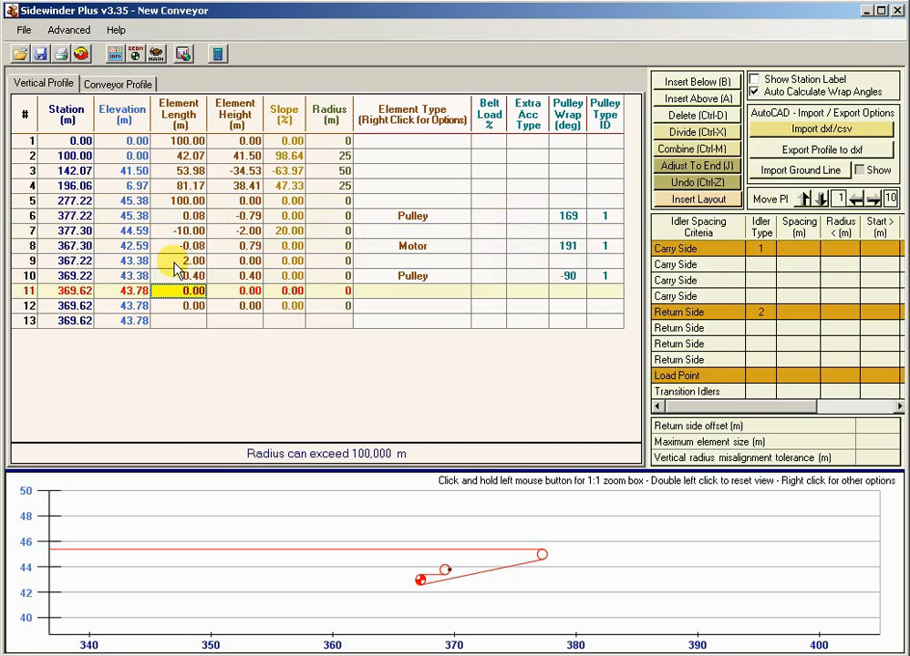
pyautogui.write('-5')
pyautogui.press('Up')
pyautogui.press('Down')
pyautogui.press('Up')
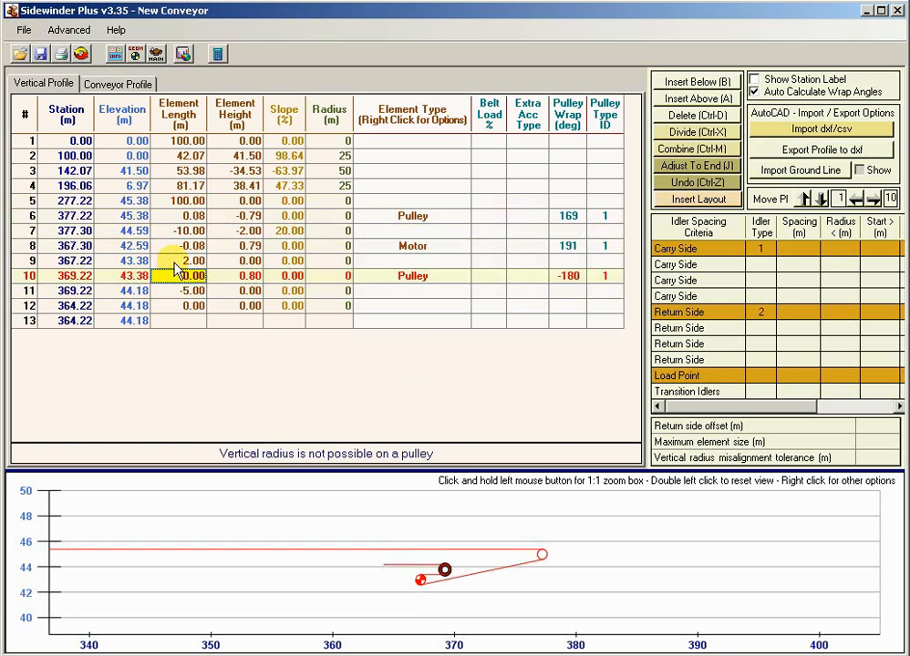
# - Examine elements 6 to 10 one by one to compare the head pulley, motor and following pulley in the profile view
pyautogui.press('Up')
pyautogui.press('Up')
pyautogui.press('Down')
pyautogui.press('Down')
pyautogui.press('Up')
pyautogui.press('Up')
pyautogui.press('Up')
pyautogui.press('Up')
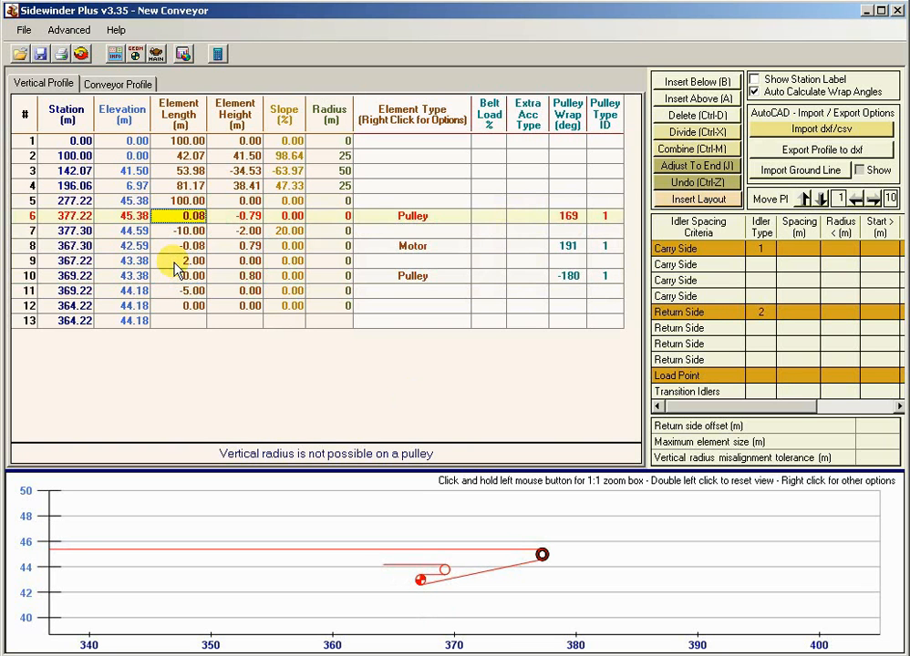
pyautogui.press('Down')
pyautogui.press('Down')
pyautogui.press('Down')
pyautogui.press('Down')
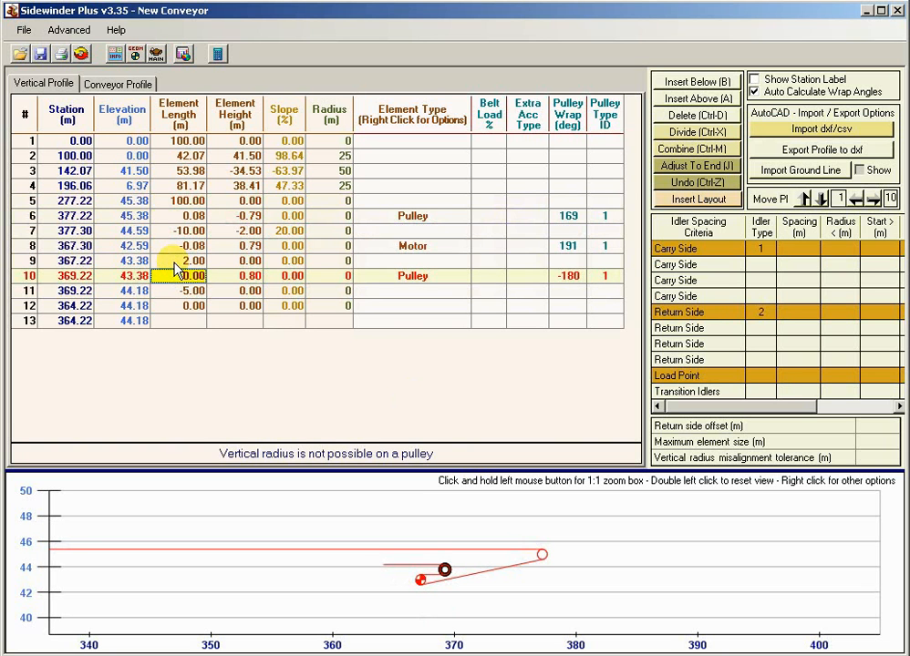
pyautogui.press('Up')
pyautogui.press('Up')
pyautogui.press('Up')
pyautogui.press('Up')
pyautogui.press('Up')
pyautogui.press('Down')
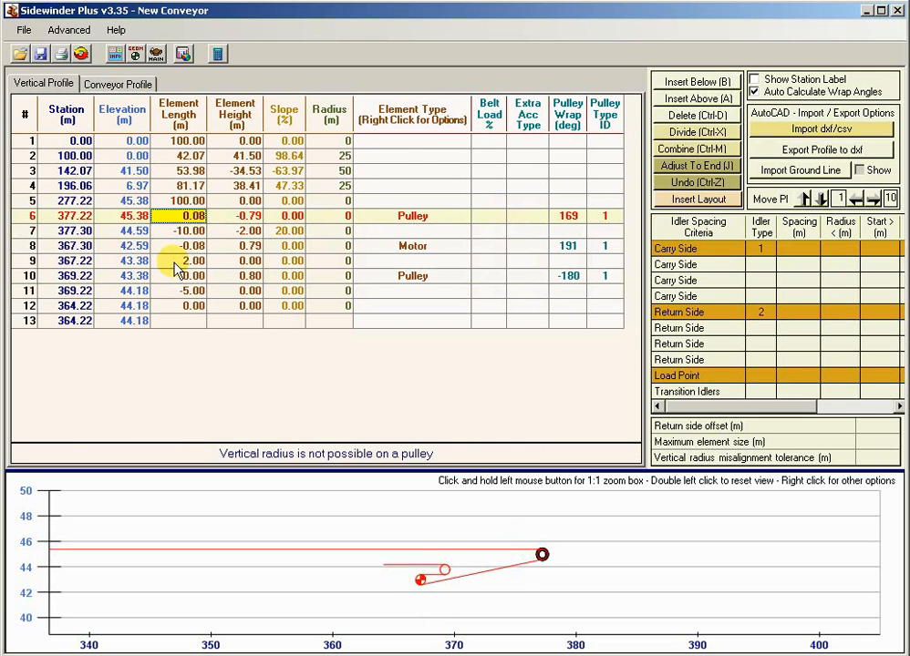
# - Delete the manually built pulley, motor and return-side elements from element 6 onward, keeping only the imported profile
pyautogui.press('Down')
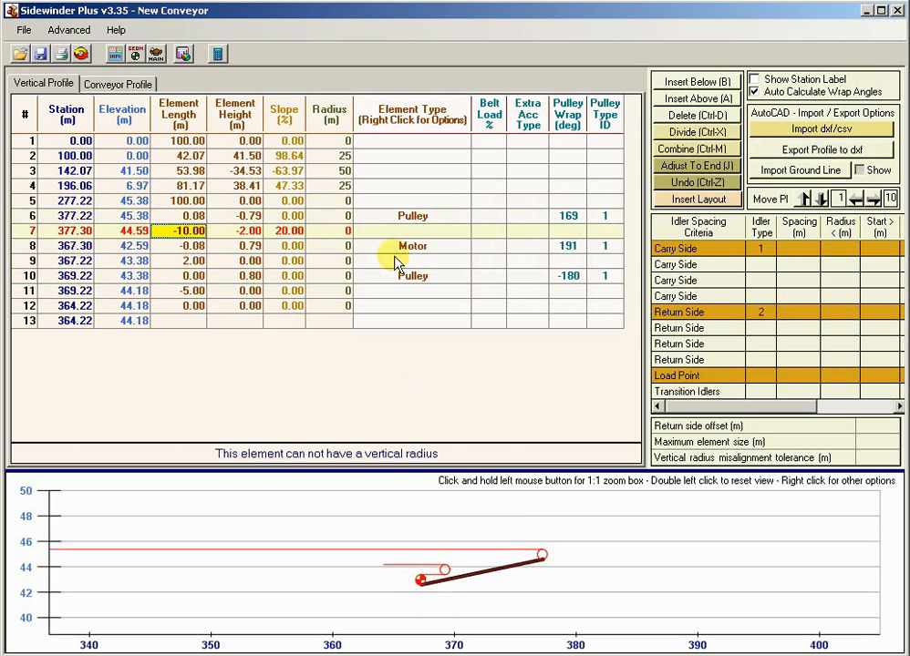
pyautogui.click(698, 117)
pyautogui.click(700, 118)
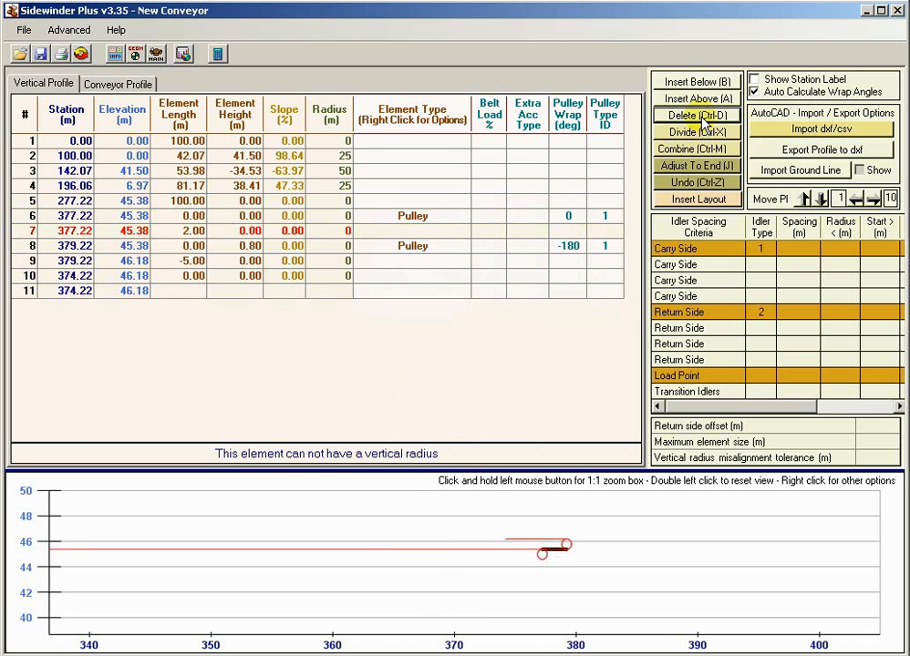
pyautogui.click(701, 117)
pyautogui.click(700, 118)
pyautogui.click(700, 118)
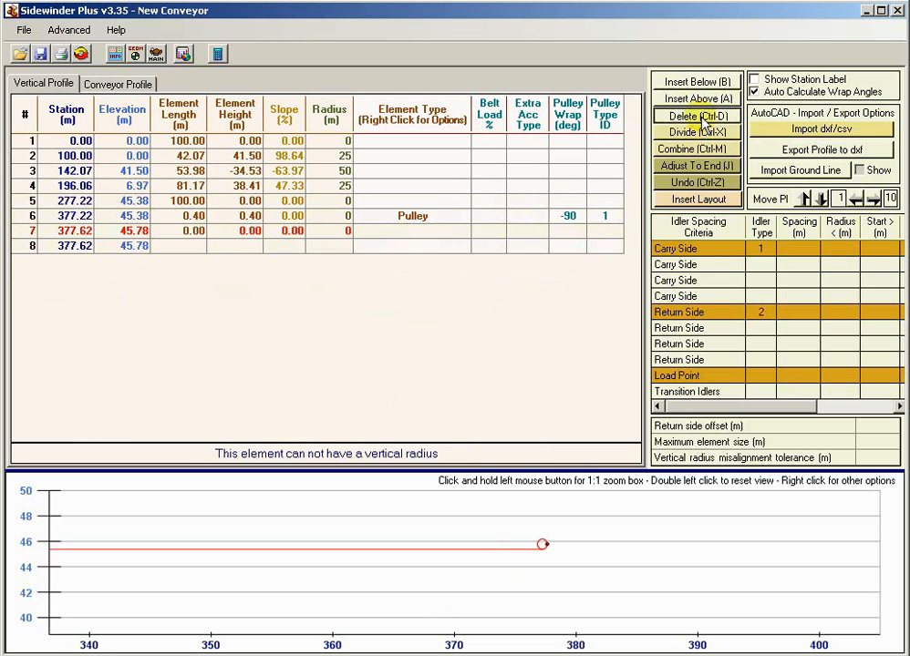
pyautogui.click(700, 117)
pyautogui.click(451, 201)
pyautogui.click(431, 218)
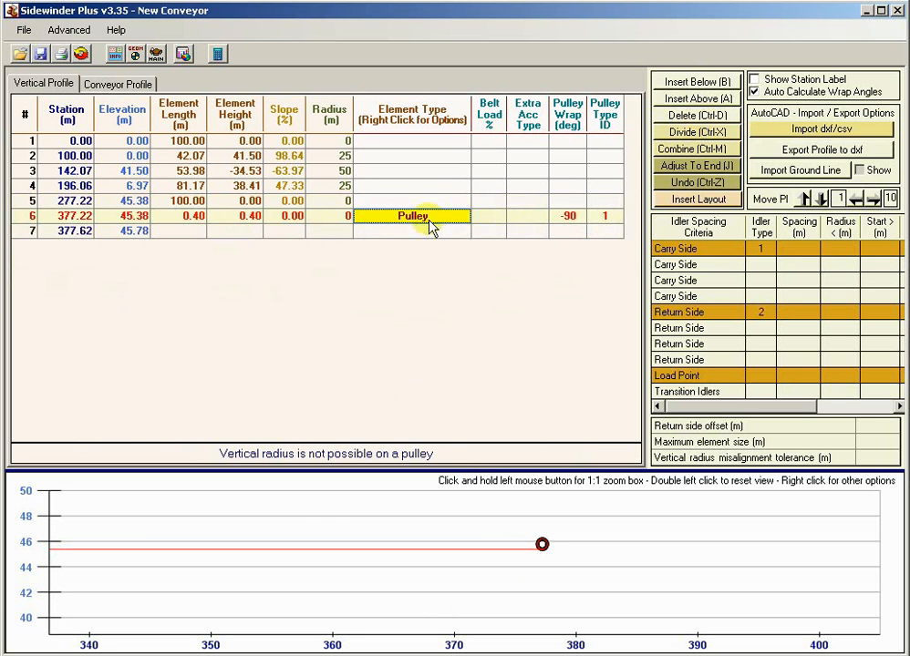
pyautogui.click(700, 120)
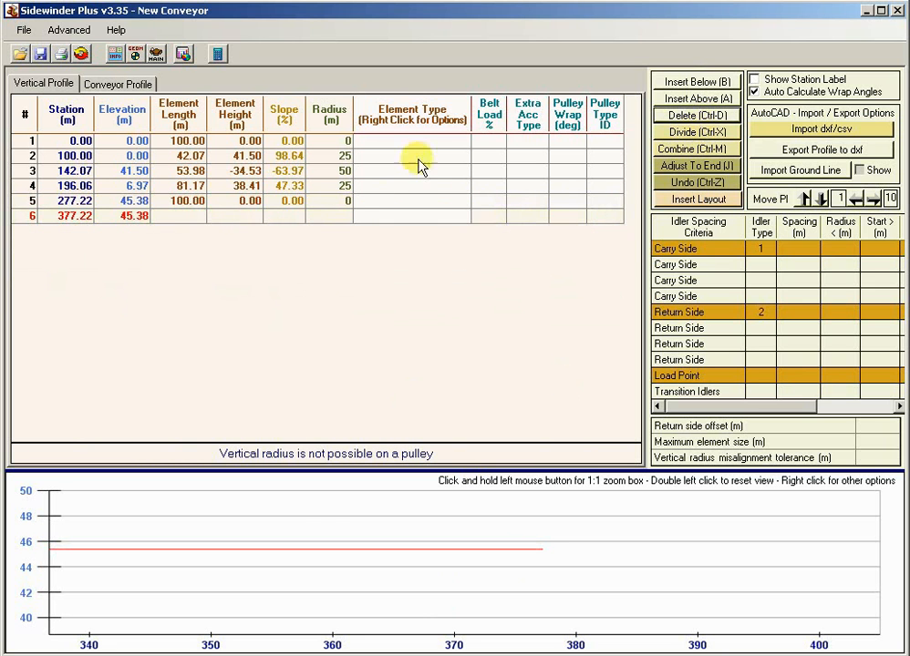
# - Insert a blank element 6 after the last element of the imported profile
pyautogui.click(379, 201)
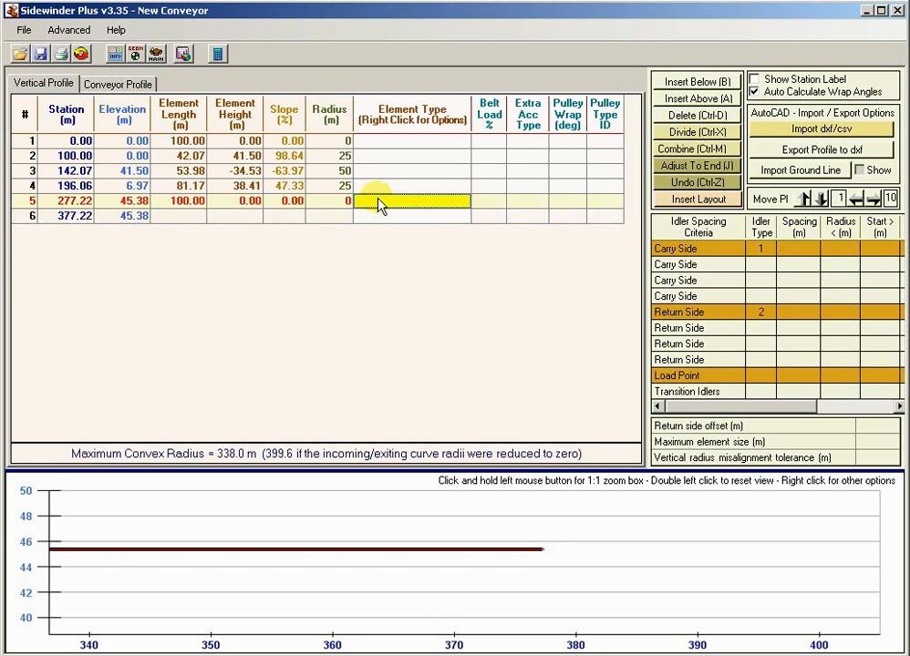
pyautogui.click(673, 98)
pyautogui.click(335, 217)
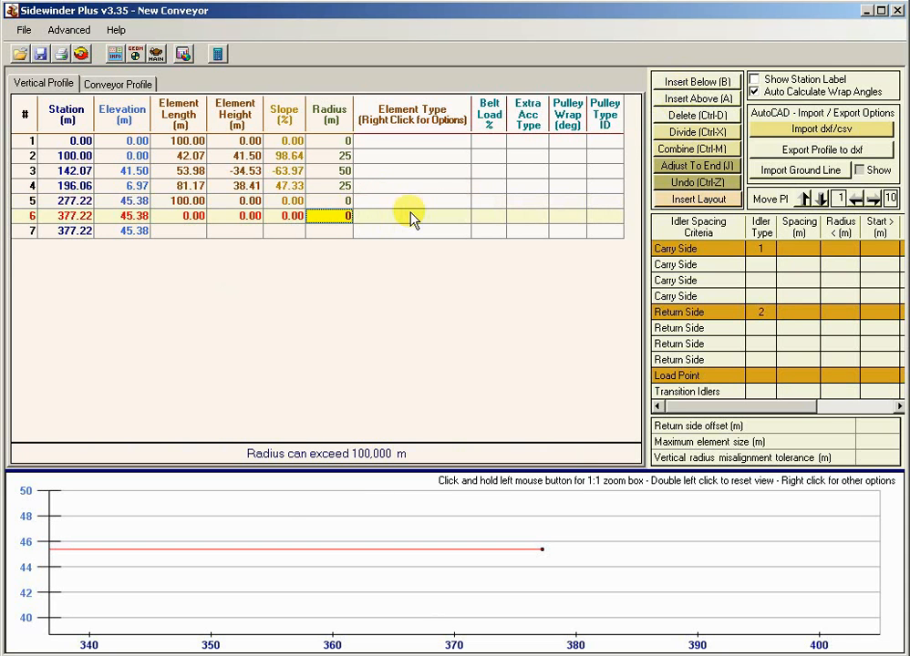
pyautogui.click(411, 219)
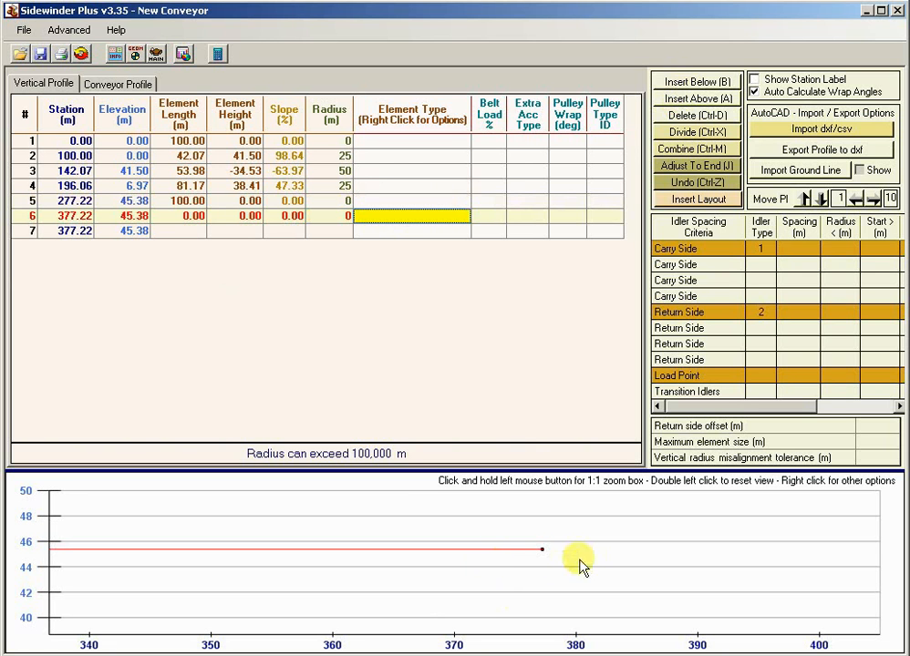
# - Insert the predefined dual drive layout Discharge Pulley & Head Drive Take-up at element 6, with the layout location Head
pyautogui.click(708, 203)
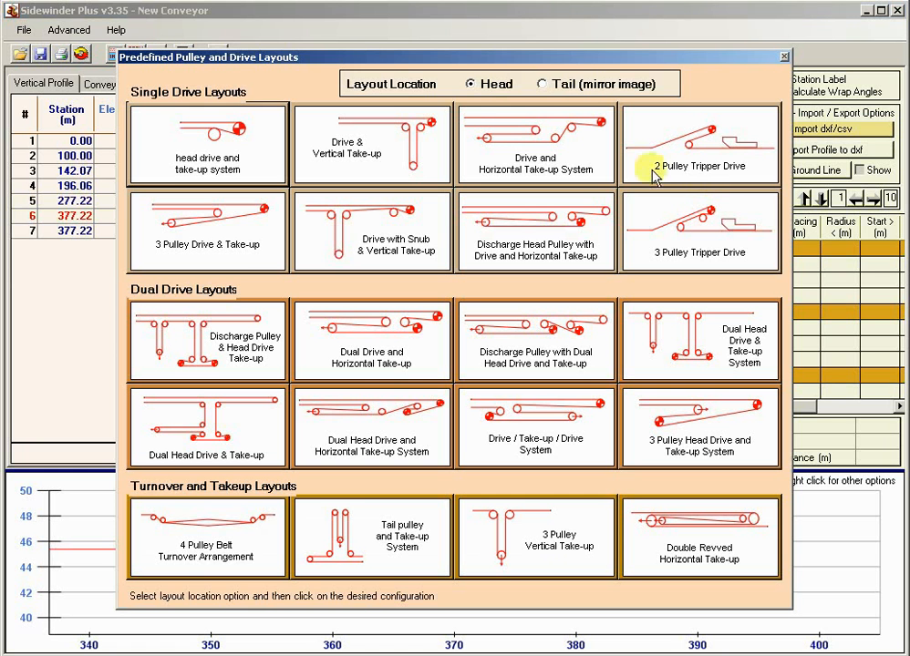
pyautogui.moveTo(362, 59); pyautogui.dragTo(362, 68)
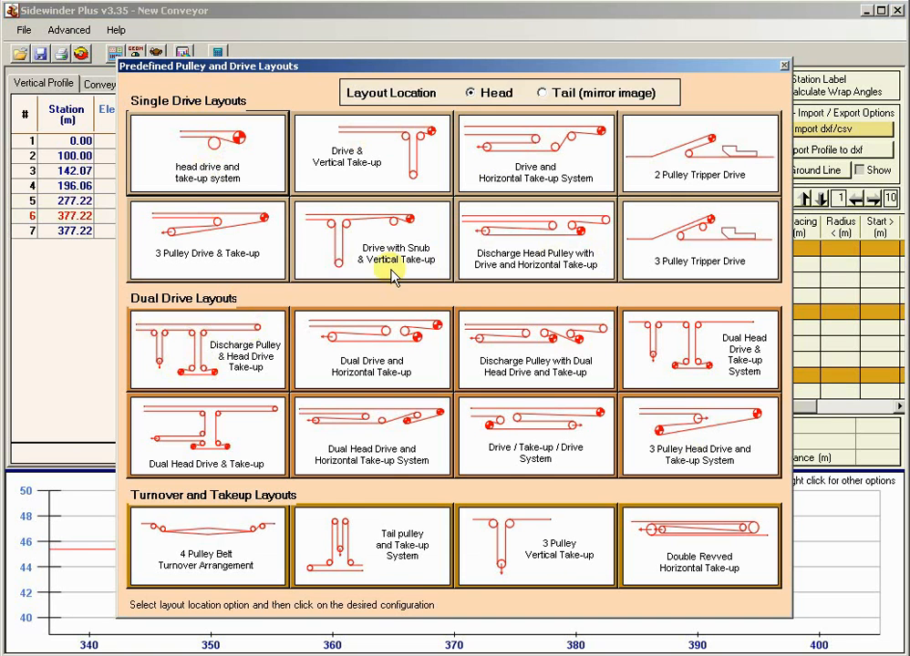
pyautogui.click(224, 357)
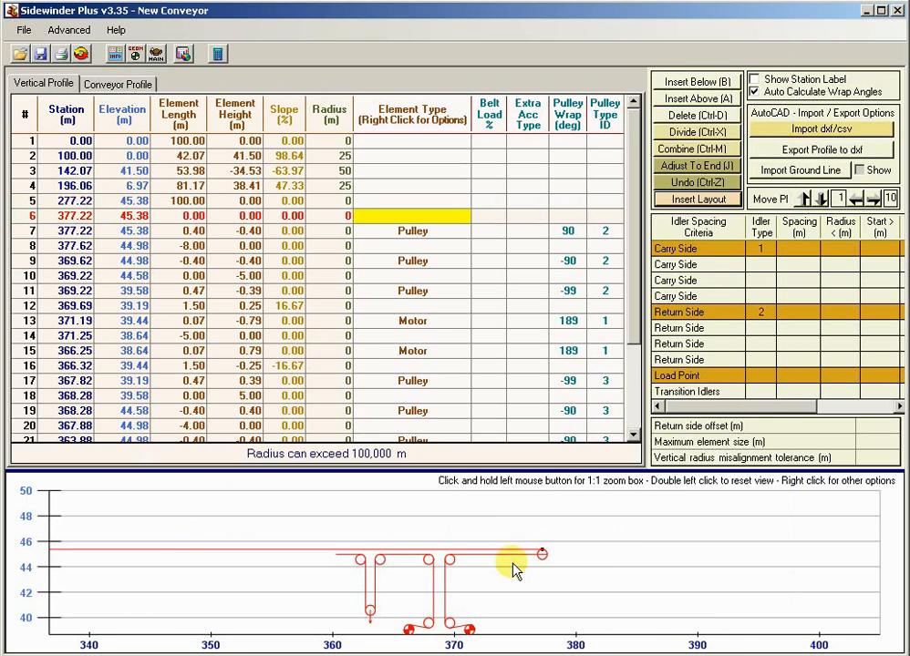
# - Examine the inserted layout's elements one by one from the head pulley to the vertical run at element 18
pyautogui.rightClick(515, 570)
pyautogui.click(520, 574)
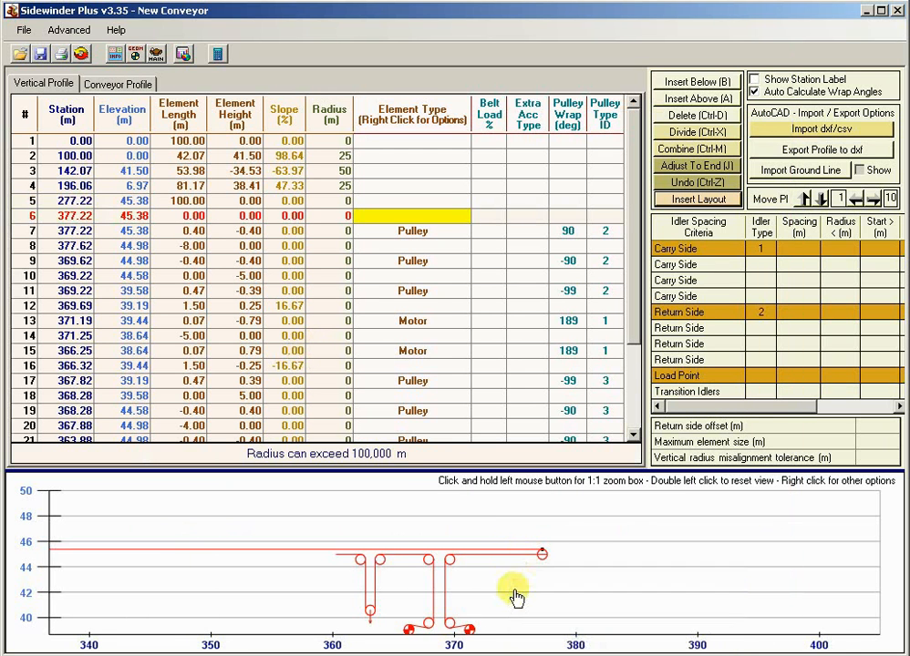
pyautogui.click(375, 264)
pyautogui.press('Up')
pyautogui.press('Up')
pyautogui.press('Down')
pyautogui.press('Down')
pyautogui.press('Down')
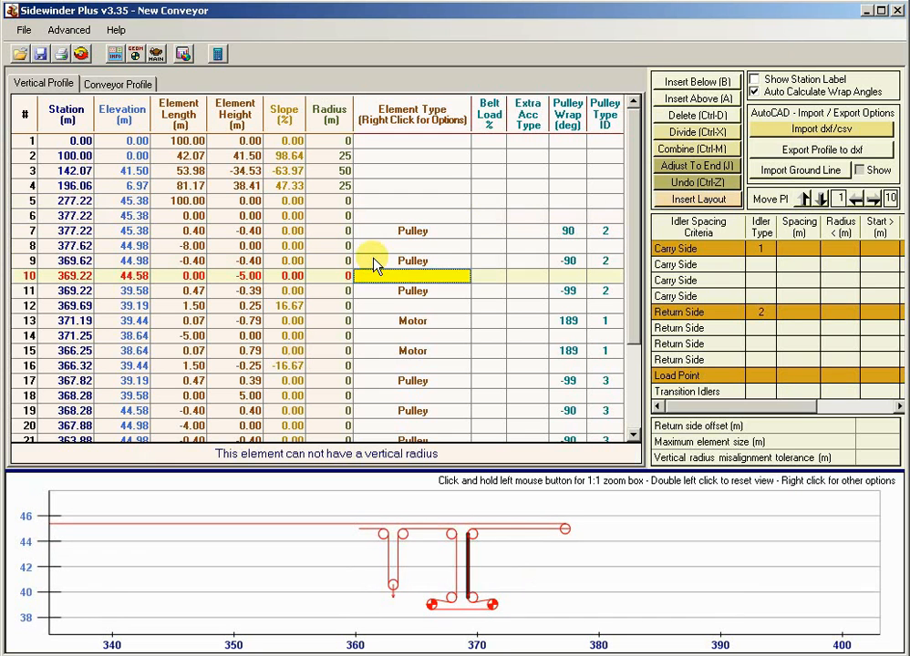
pyautogui.press('Down')
pyautogui.press('Down')
pyautogui.press('Down')
pyautogui.press('Down')
pyautogui.press('Down')
pyautogui.press('Down')
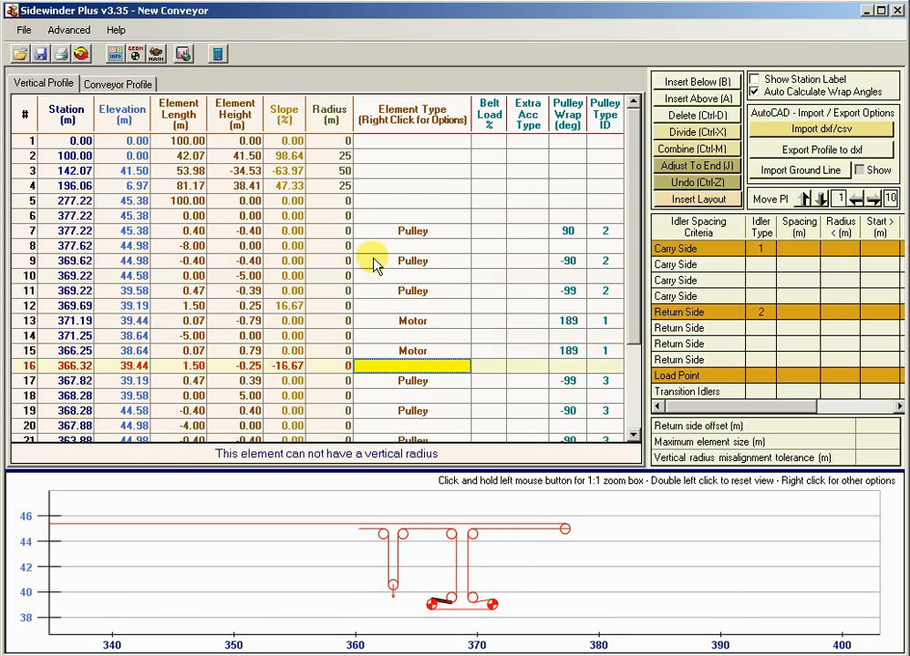
pyautogui.press('Down')
pyautogui.press('Down')
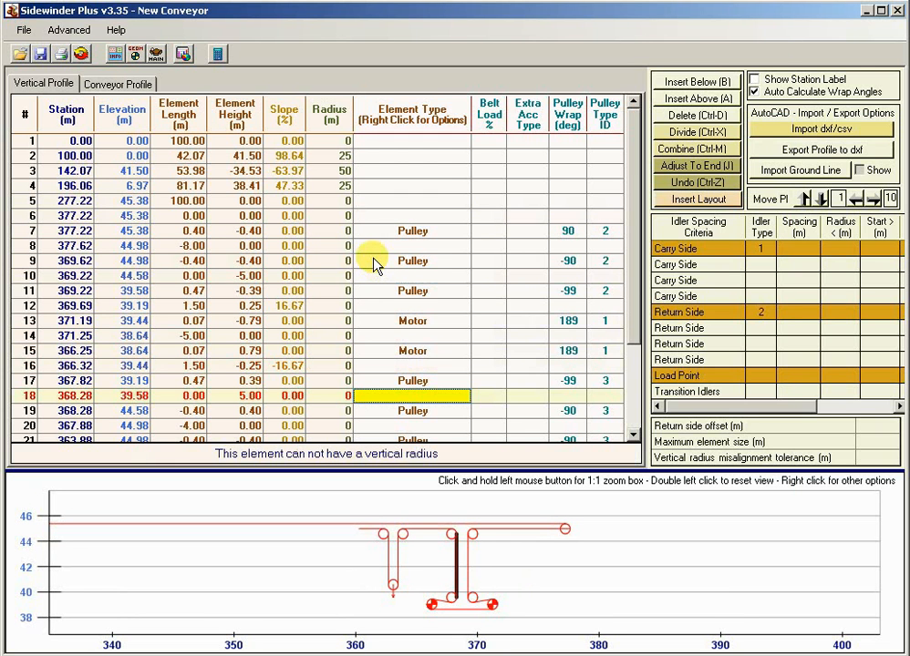
# - Set the height of element 10, the vertical run down to the drives, to -7 m
pyautogui.press('Left')
pyautogui.press('Left')
pyautogui.press('Left')
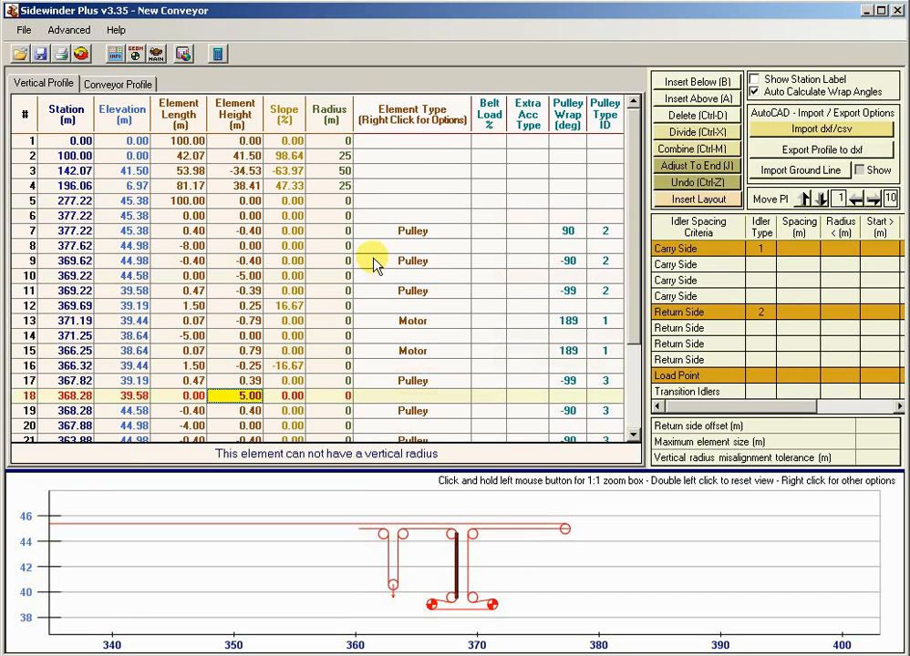
pyautogui.press('Up')
pyautogui.press('Up')
pyautogui.press('Up')
pyautogui.press('Up')
pyautogui.press('Up')
pyautogui.press('Up')
pyautogui.press('Up')
pyautogui.press('Up')
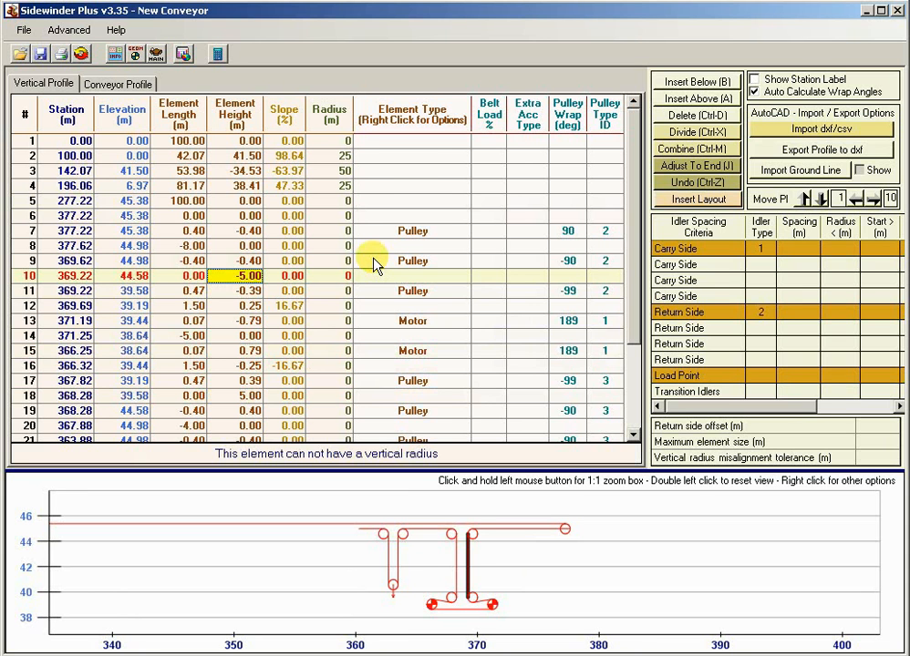
pyautogui.write('-7')
pyautogui.press('Return')
# - Set the height of element 18, the vertical run back up from the drives, to 7 m
pyautogui.press('Down')
pyautogui.press('Down')
pyautogui.press('Down')
pyautogui.press('Down')
pyautogui.press('Down')
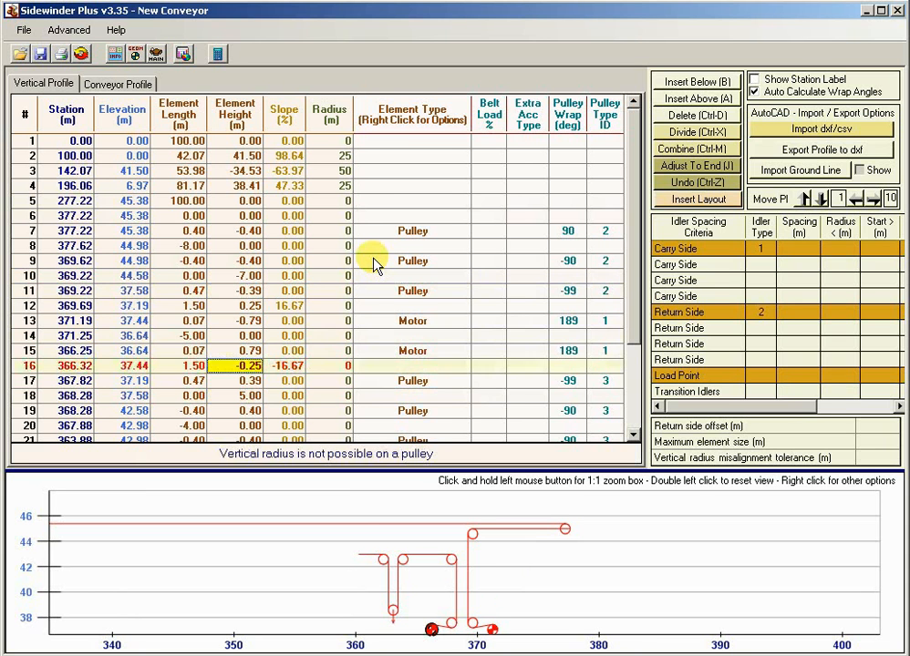
pyautogui.press('Down')
pyautogui.press('Down')
pyautogui.write('7')
pyautogui.press('Up')
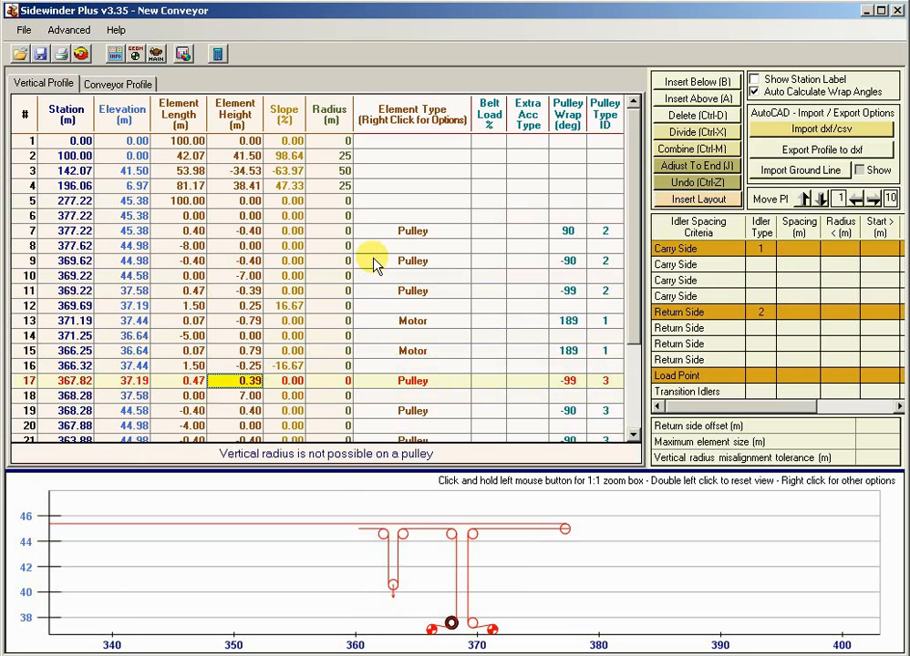
# - Examine the elements between the drive section and the take-up pulley at element 23
pyautogui.press('Down')
pyautogui.press('Down')
pyautogui.press('Down')
pyautogui.press('Down')
pyautogui.press('Down')
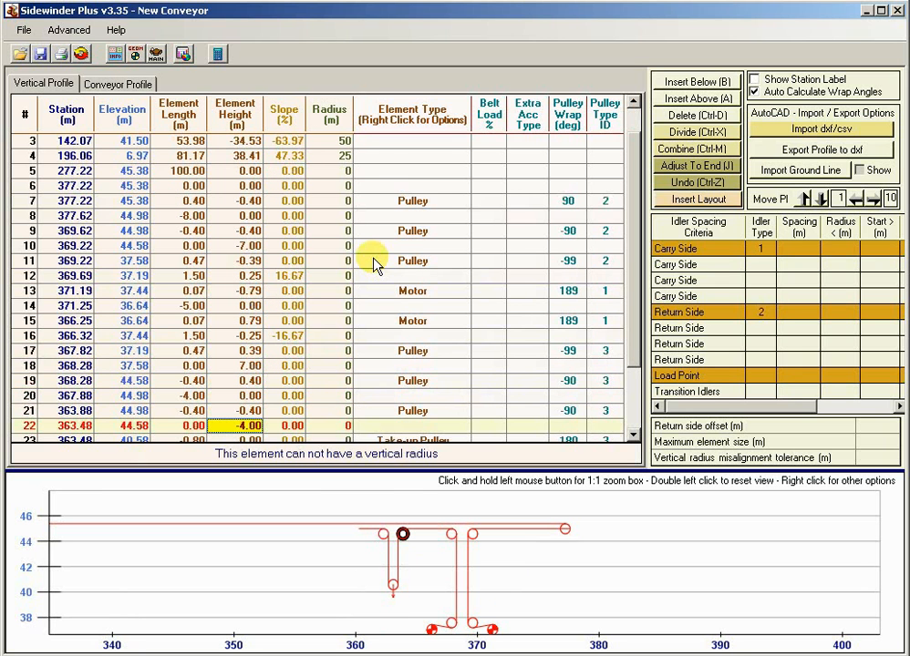
pyautogui.press('Down')
pyautogui.press('Up')
pyautogui.press('Up')
pyautogui.press('Up')
pyautogui.press('Up')
pyautogui.press('Up')
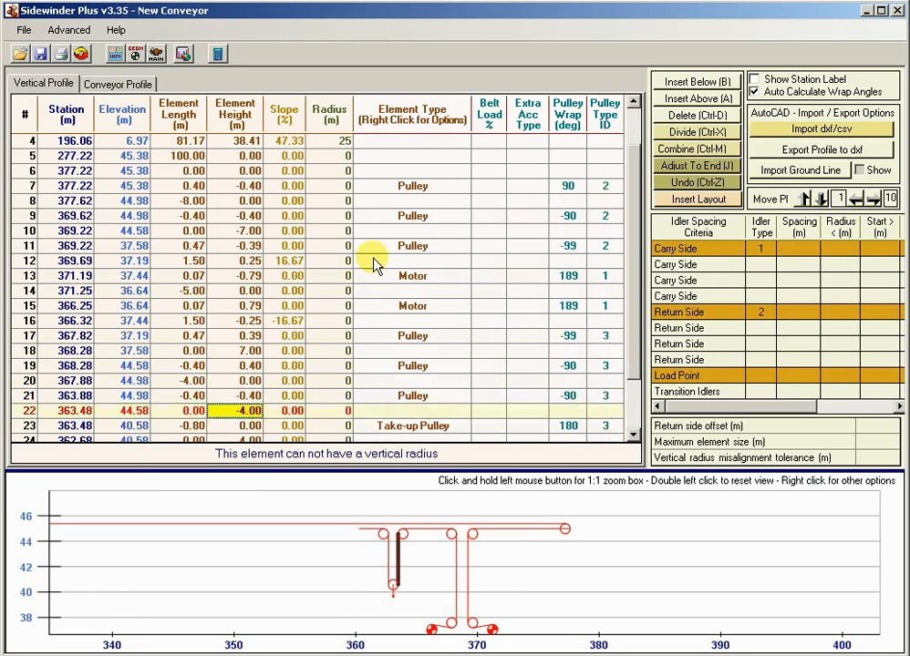
pyautogui.press('Up')
pyautogui.press('Up')
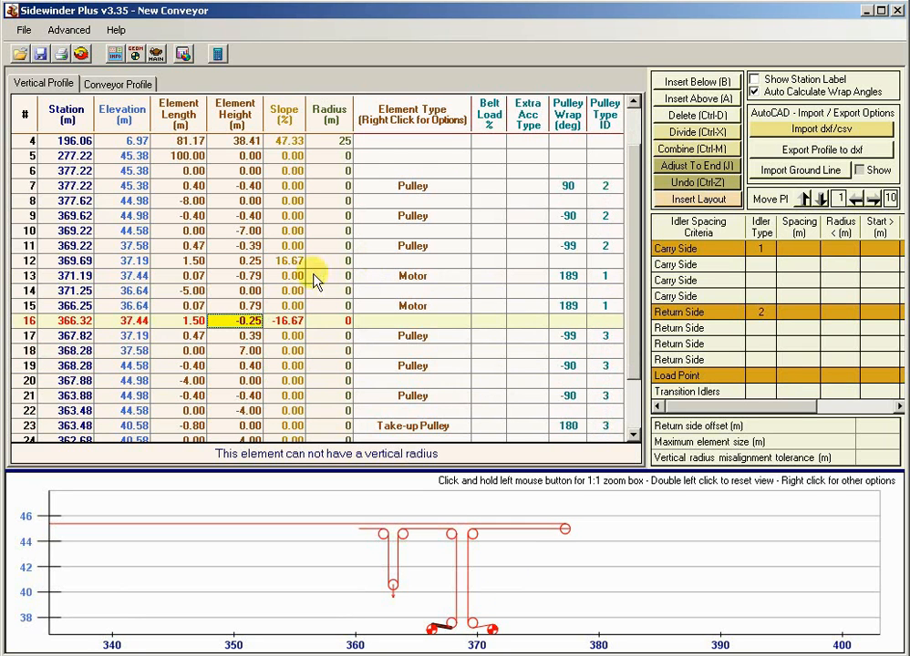
# - Examine elements 5 to 7, where the inserted layout joins the end of the imported profile
pyautogui.click(393, 173)
pyautogui.press('Left')
pyautogui.press('Left')
pyautogui.press('Left')
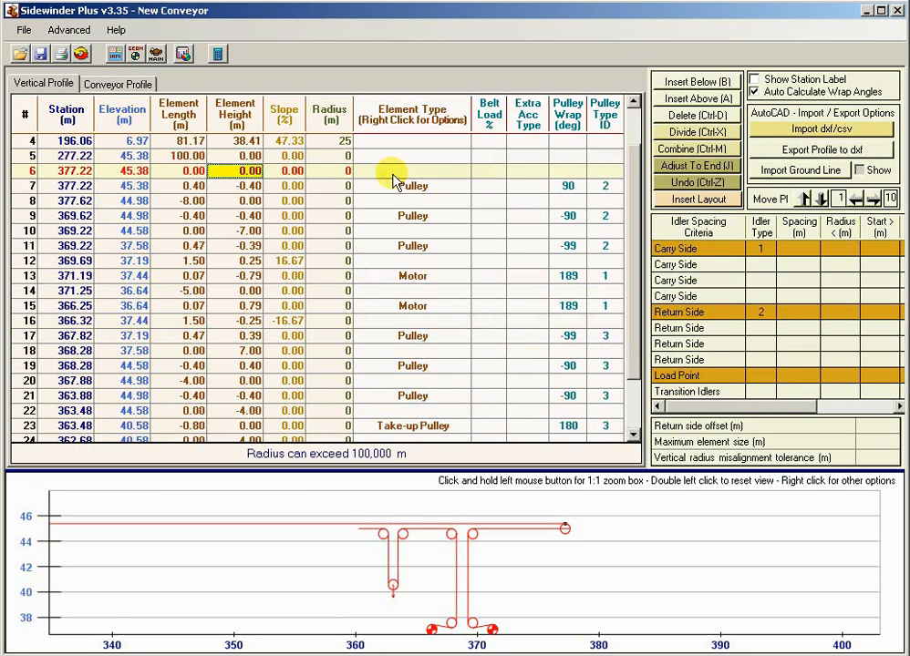
pyautogui.press('Left')
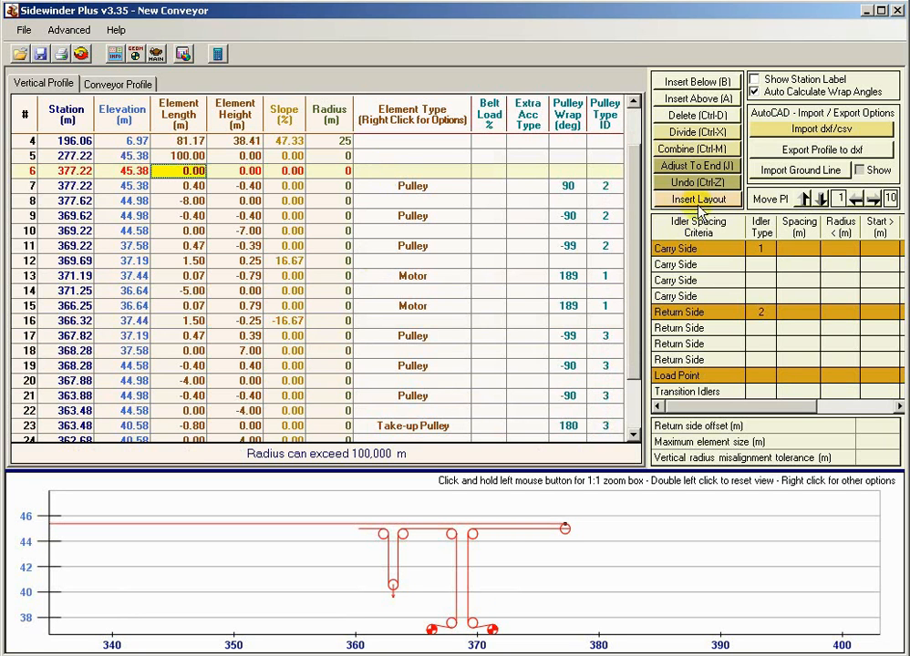
pyautogui.click(238, 157)
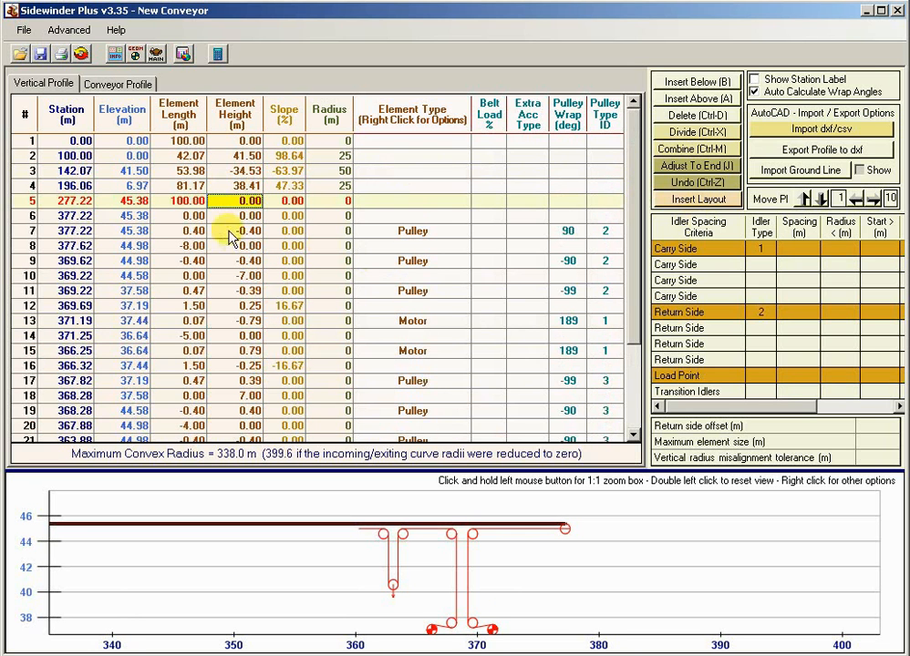
pyautogui.click(294, 217)
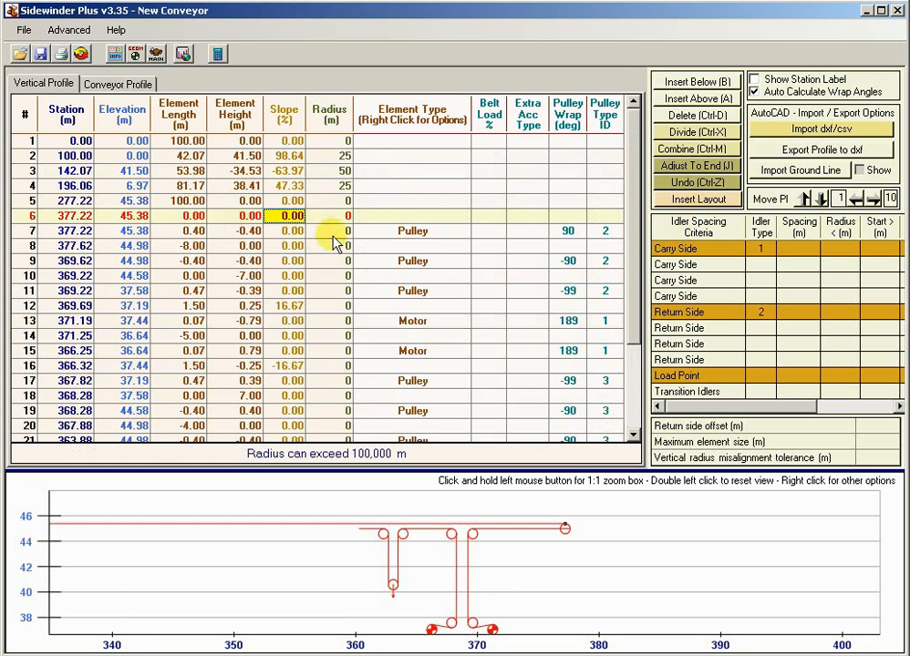
pyautogui.click(422, 232)
pyautogui.click(415, 203)
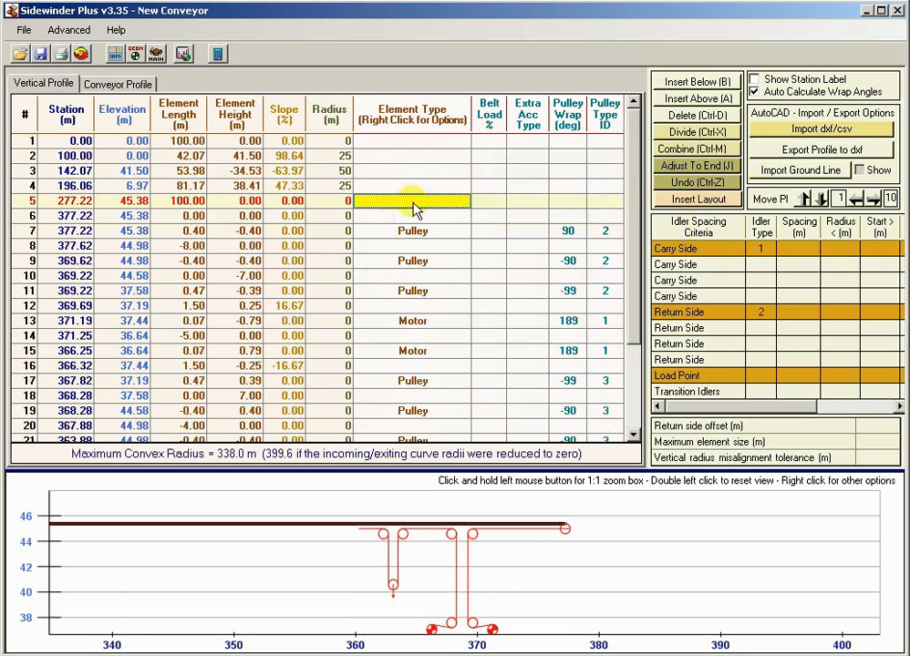
# - Examine the zero-length element 6 and the pulley and return run that follow it
pyautogui.click(395, 217)
pyautogui.click(191, 217)
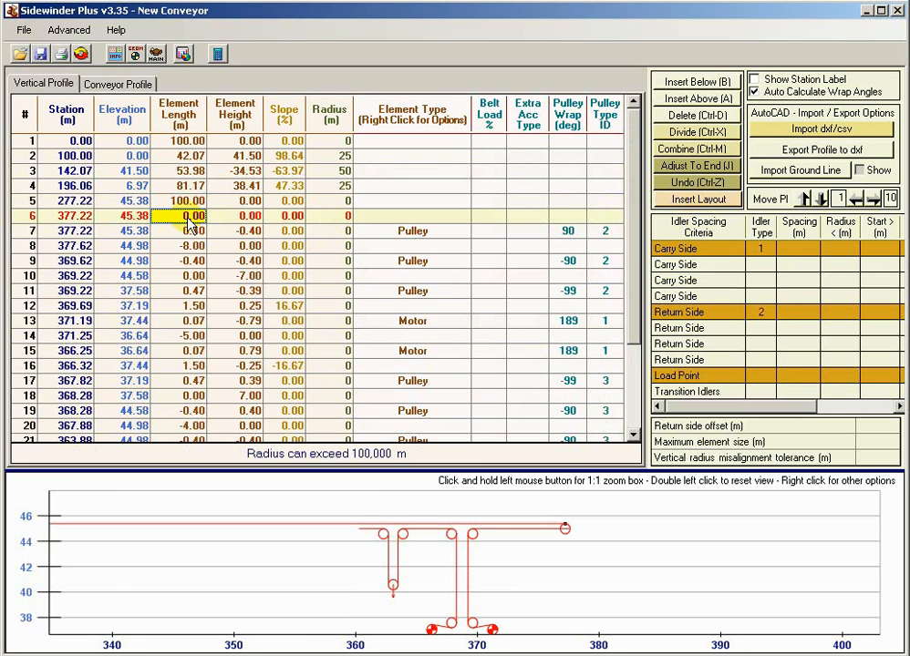
pyautogui.click(234, 218)
pyautogui.press('Left')
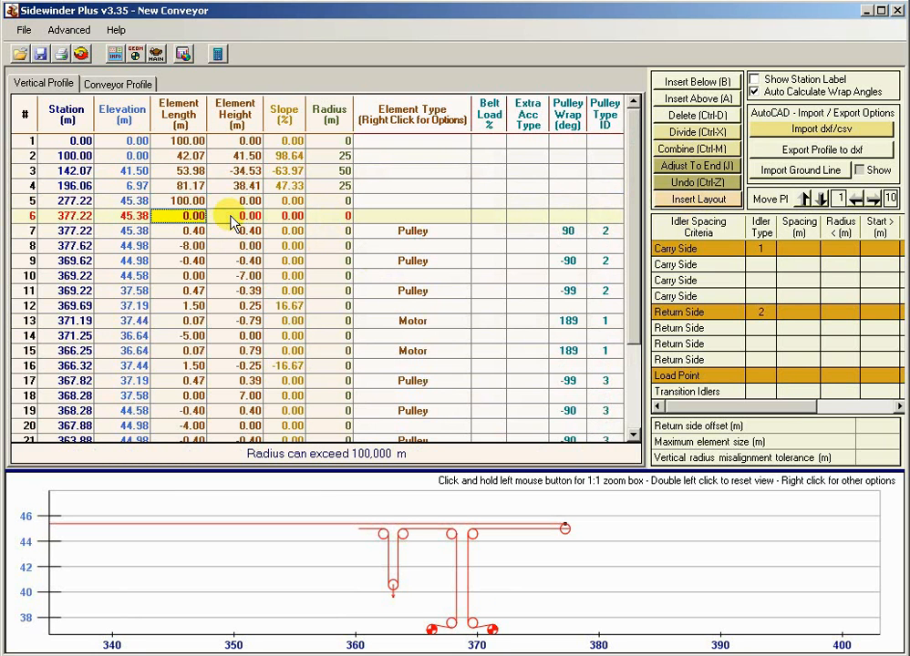
pyautogui.press('Right')
pyautogui.press('Right')
pyautogui.press('Right')
pyautogui.press('Right')
pyautogui.press('Down')
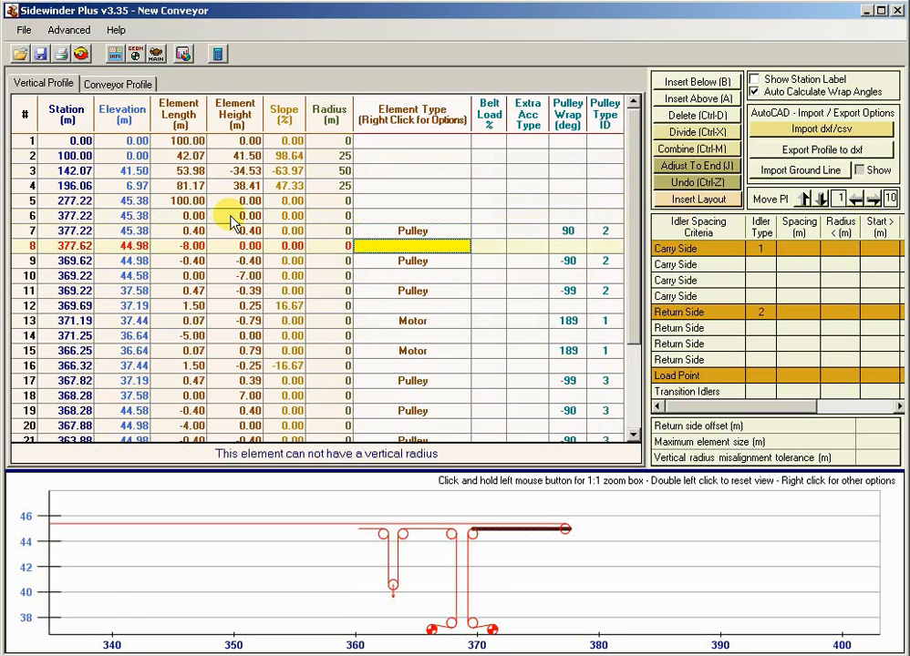
# - Delete the zero-length, zero-height element 6 between the imported profile and the head pulley
pyautogui.press('Up')
pyautogui.press('Left')
pyautogui.press('Left')
pyautogui.press('Left')
pyautogui.press('Left')
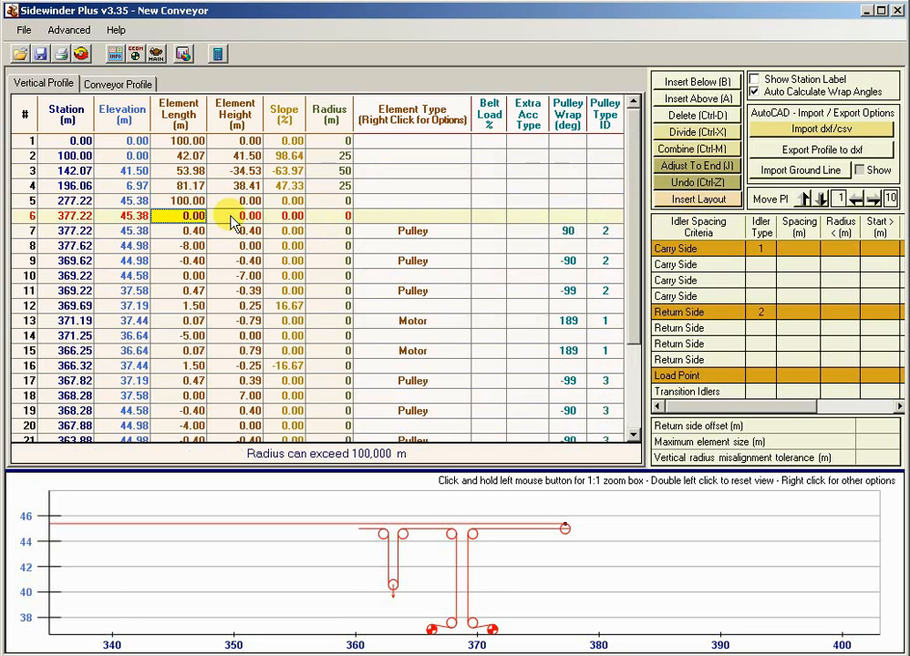
pyautogui.press('Down')
pyautogui.press('Up')
pyautogui.click(693, 116)
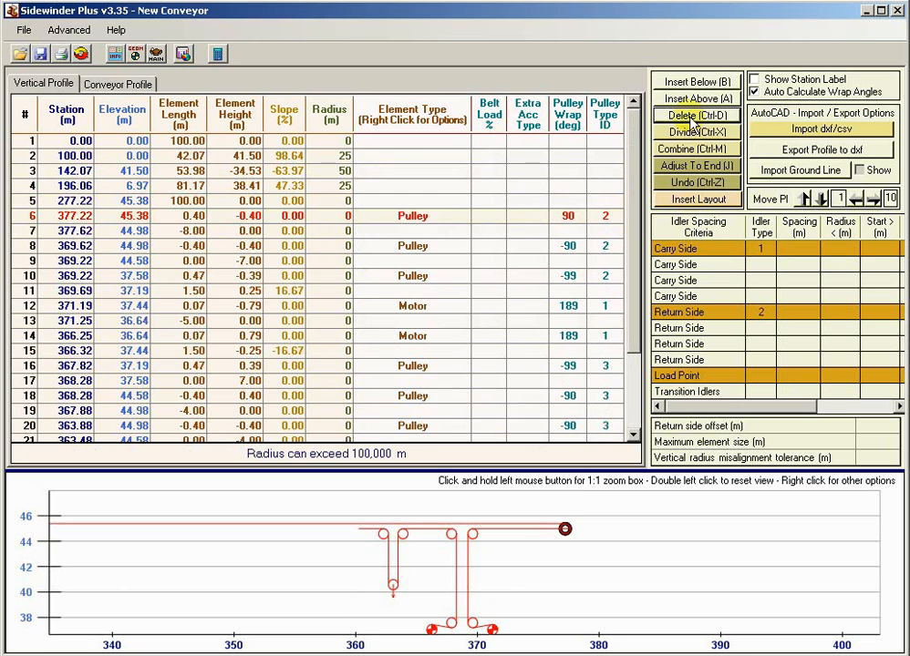
# - Set the wrap angle of the head pulley at element 6 to 180 degrees
pyautogui.click(195, 234)
pyautogui.press('Up')
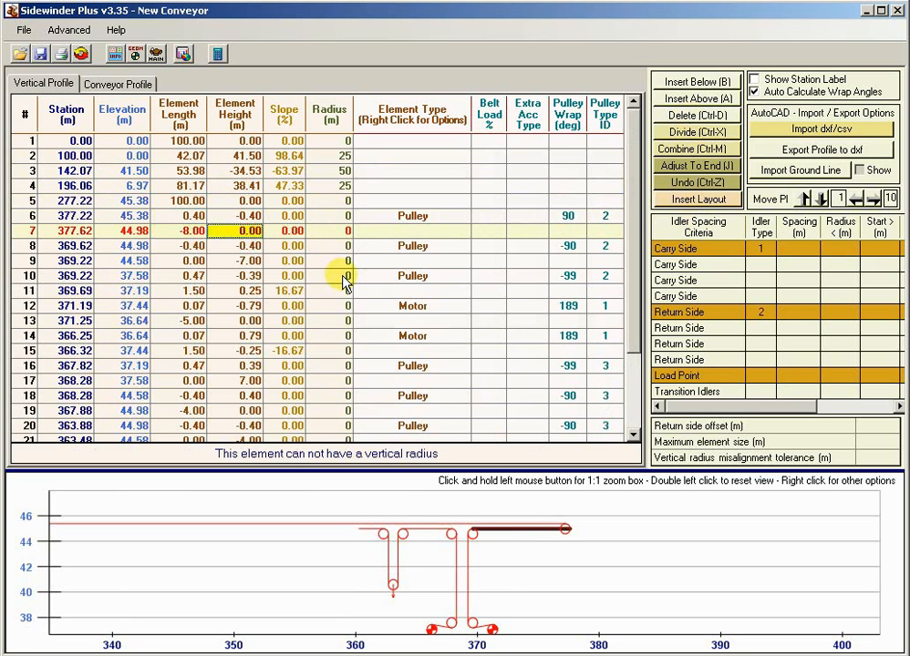
pyautogui.press('Right')
pyautogui.press('Right')
pyautogui.press('Right')
pyautogui.press('Right')
pyautogui.press('Right')
pyautogui.press('Right')
pyautogui.press('Right')
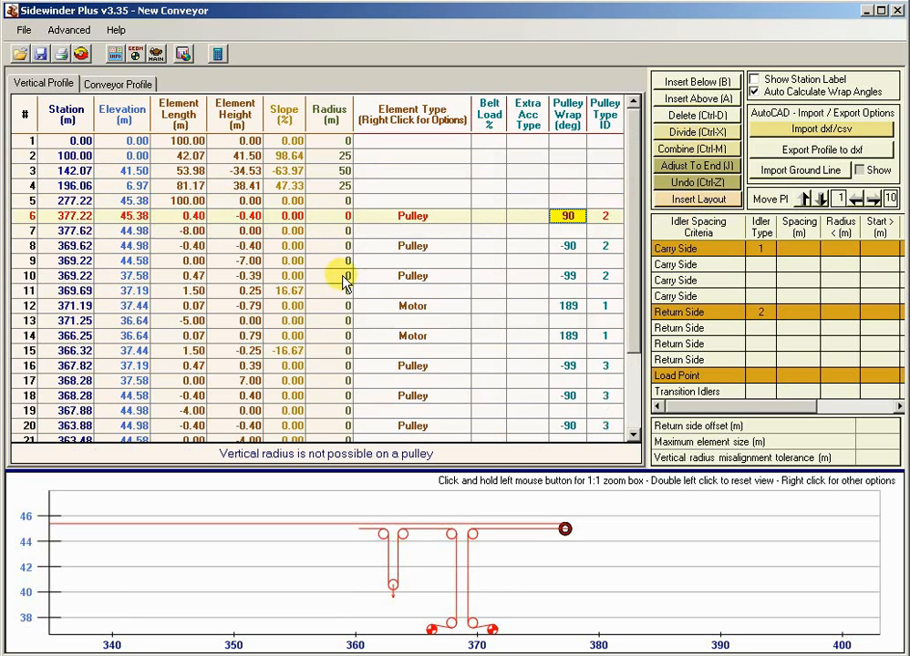
pyautogui.write('1')
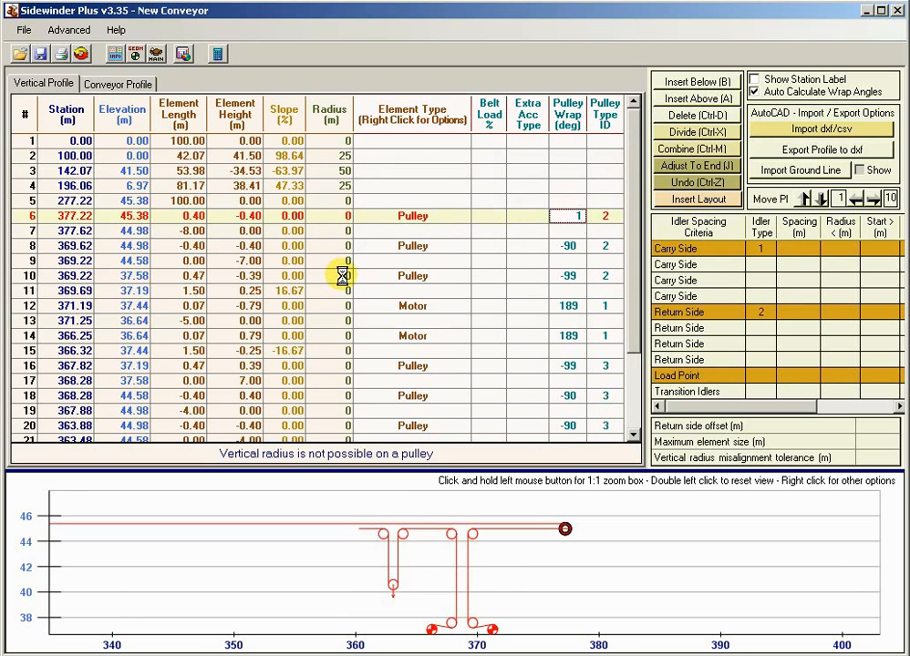
pyautogui.write('80')
pyautogui.press('Return')
# - Try a wrap angle of -180 degrees on the head pulley at element 6 and restore it to 180 degrees
pyautogui.press('Up')
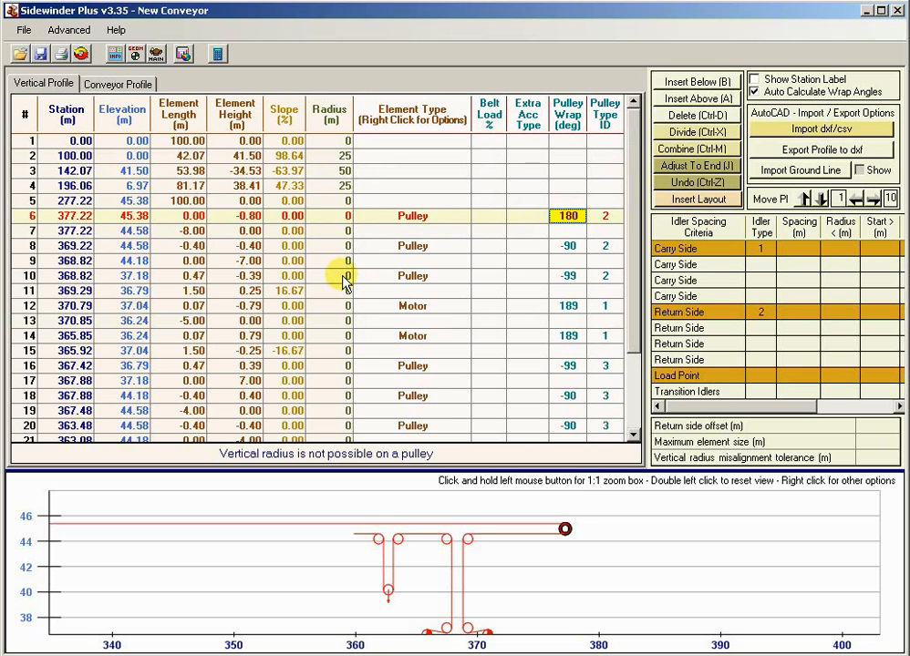
pyautogui.write('-180')
pyautogui.press('Return')
pyautogui.press('Up')
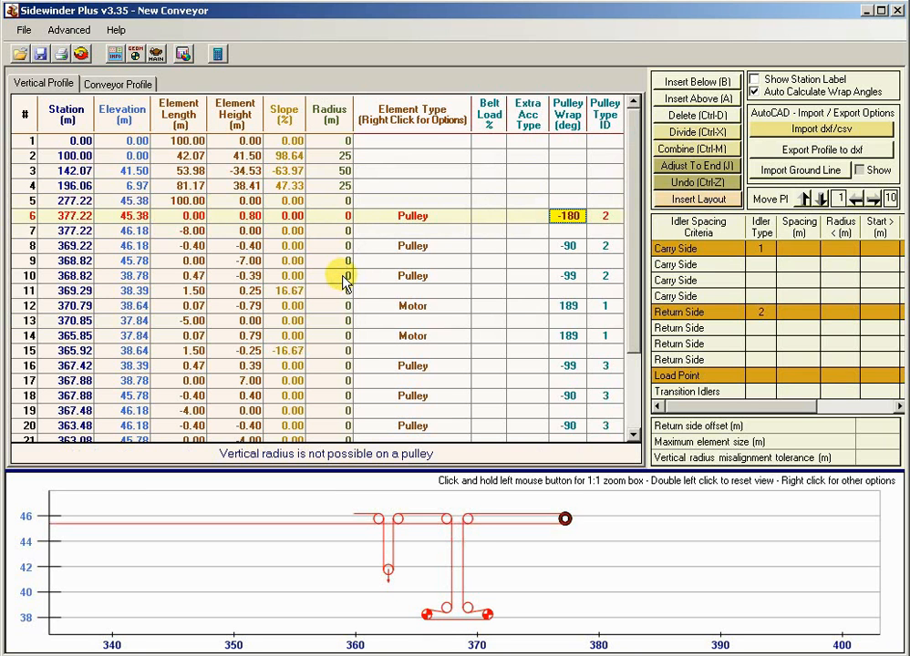
pyautogui.press('Down')
pyautogui.press('Up')
pyautogui.press('Up')
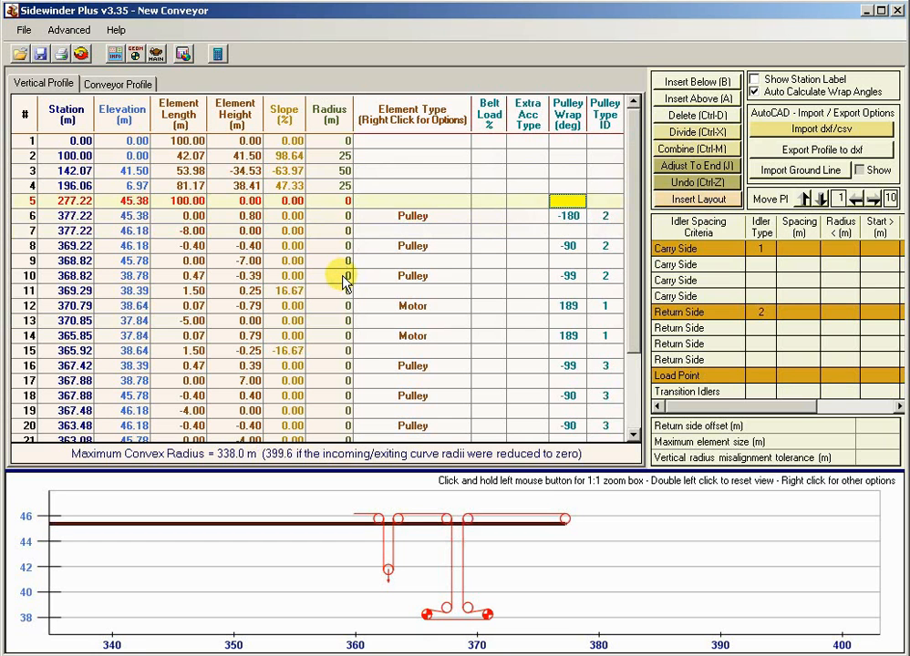
pyautogui.press('Down')
pyautogui.press('Down')
pyautogui.press('Up')
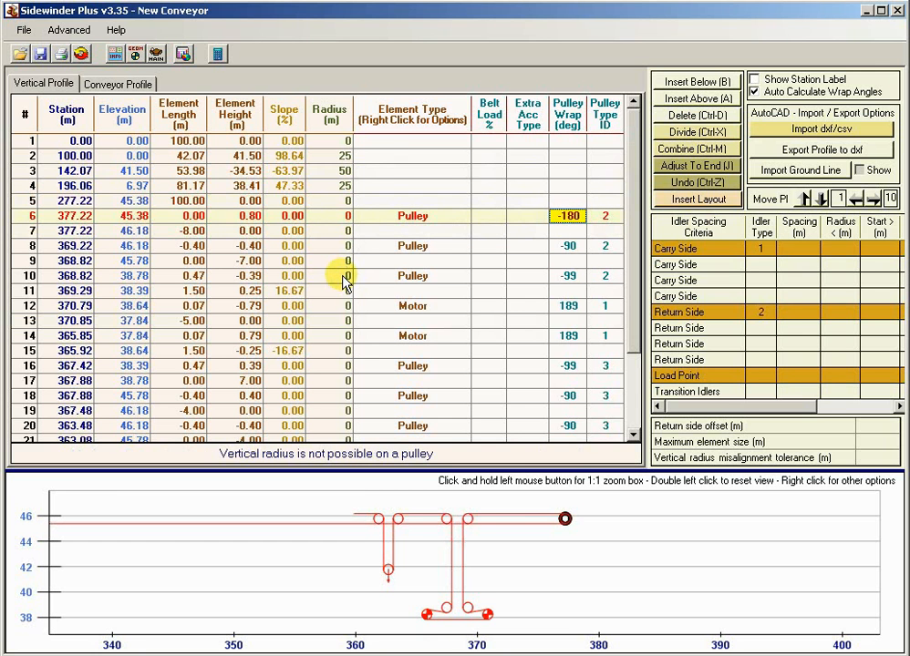
pyautogui.write('180')
pyautogui.press('Return')
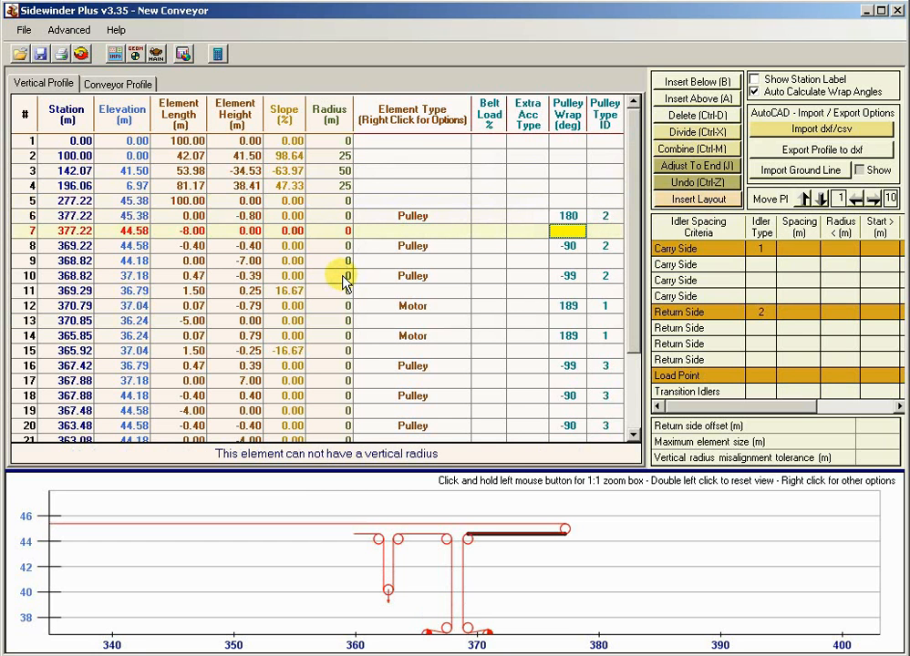
# - Review the predefined pulley and drive layouts with the Tail (mirror image) and Head locations, and leave without inserting one
pyautogui.click(697, 200)
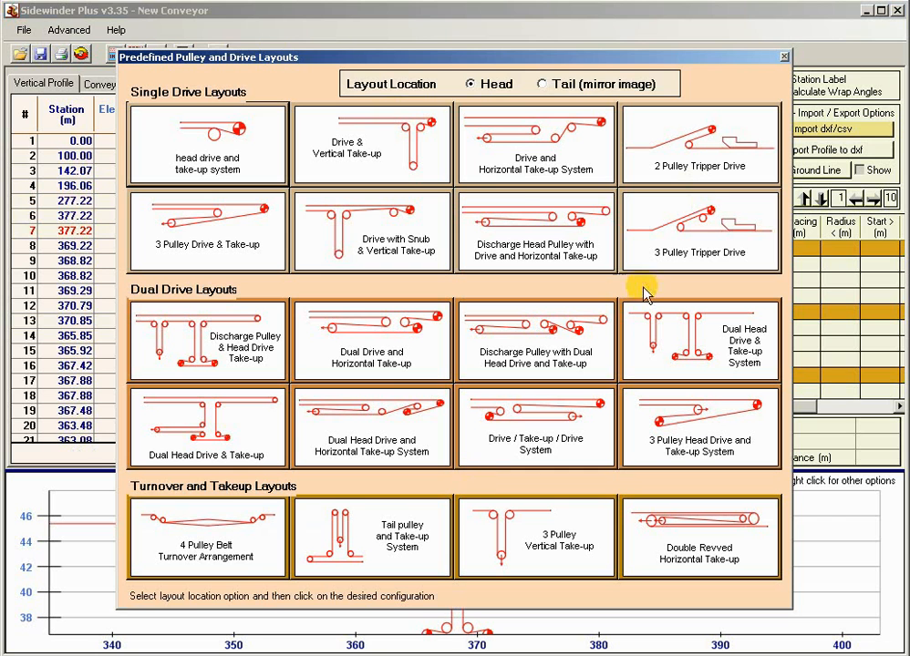
pyautogui.click(543, 84)
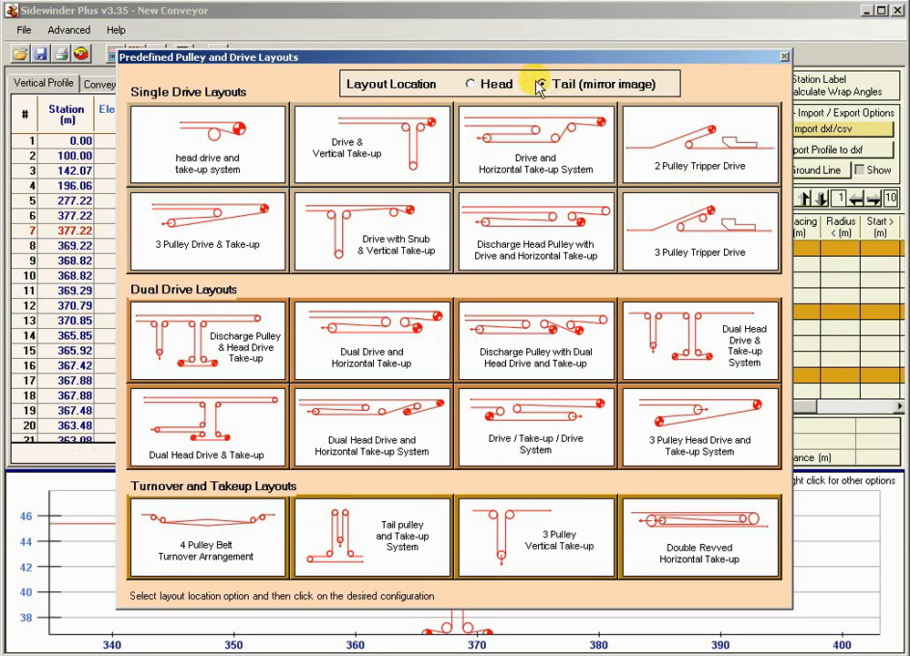
pyautogui.click(471, 84)
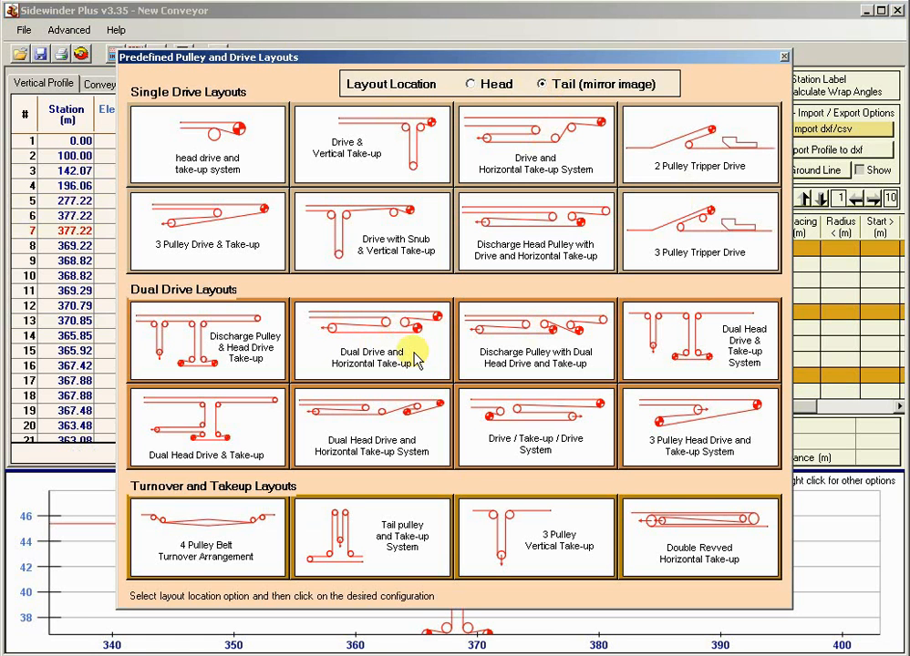
pyautogui.click(472, 84)
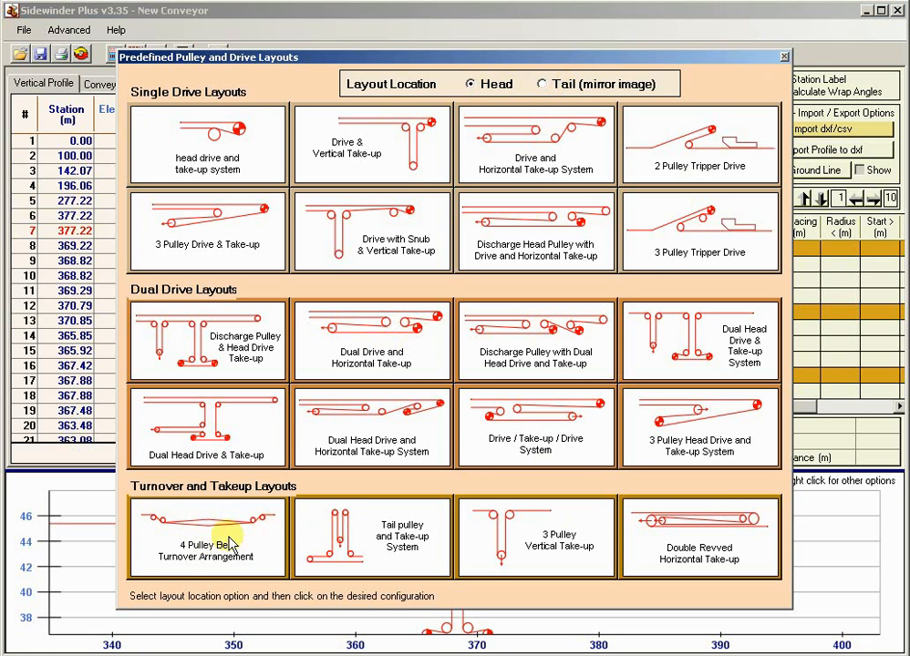
pyautogui.click(783, 57)
# - Reset the profile plot to show the whole conveyor and highlight the head pulley at element 6
pyautogui.click(420, 246)
pyautogui.click(413, 204)
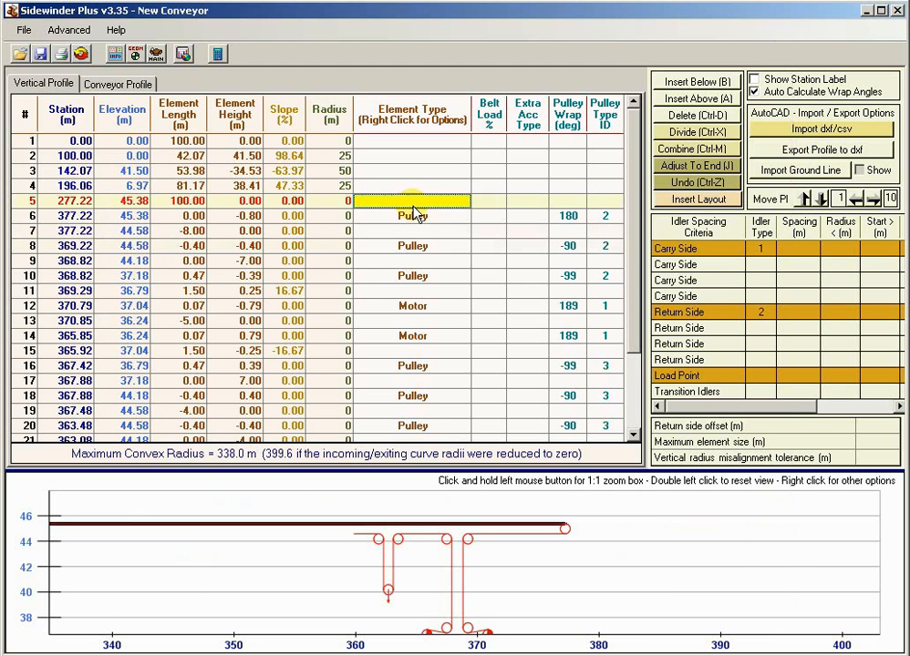
pyautogui.click(414, 189)
pyautogui.doubleClick(517, 508)
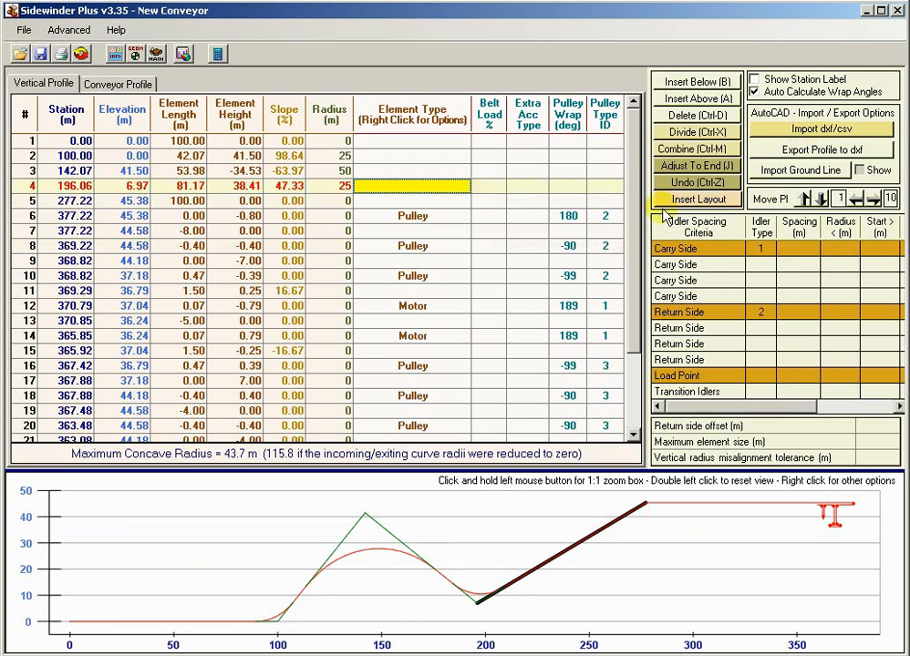
pyautogui.click(459, 217)
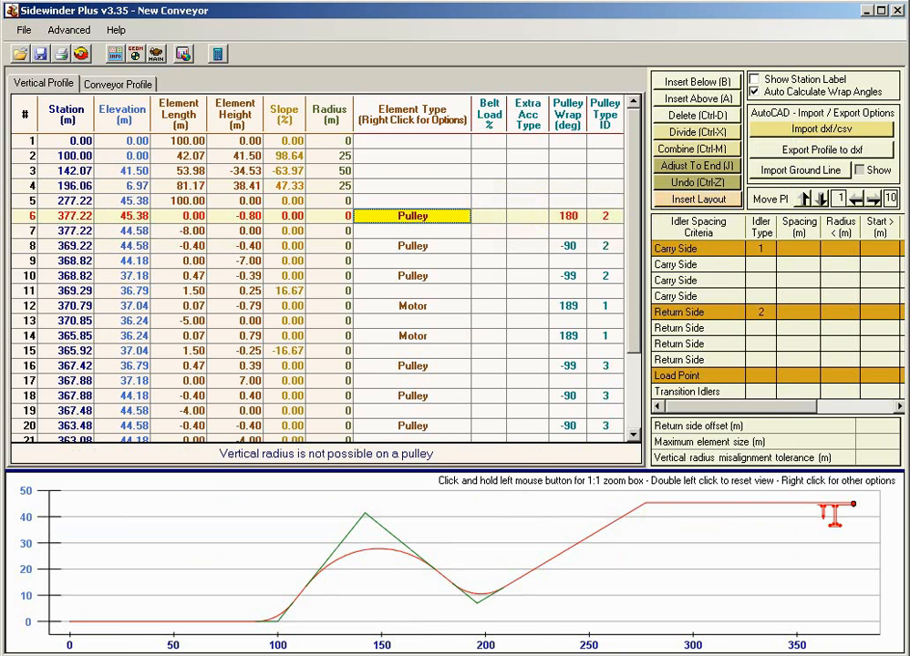